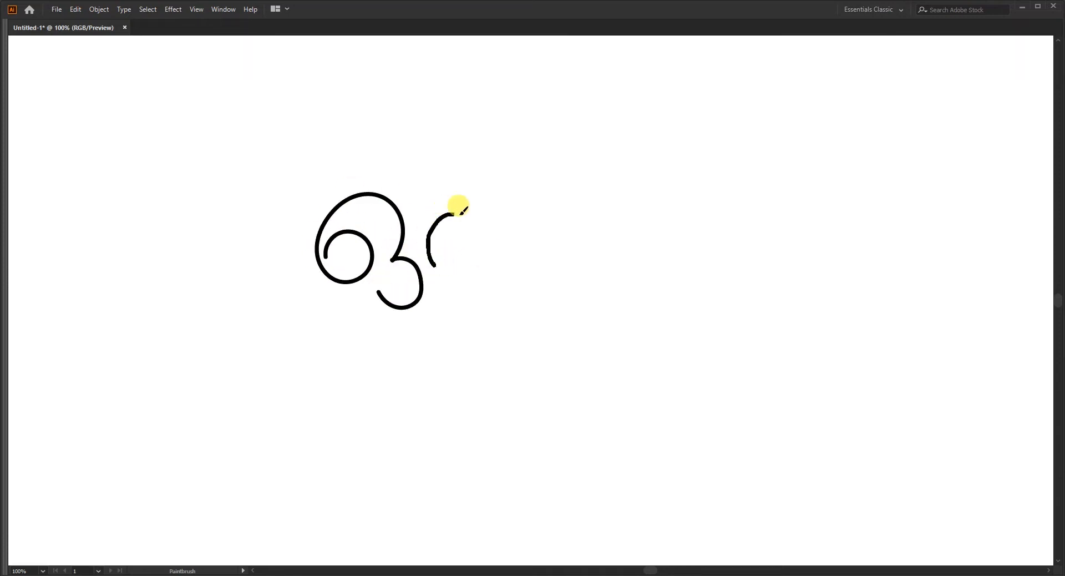
# Paint the middle letter and the small round closing letter of the Malayalam word freehand with the Paintbrush.
pyautogui.moveTo(539, 271)
pyautogui.mouseDown()
pyautogui.moveTo(531, 190)
pyautogui.moveTo(513, 218)
pyautogui.moveTo(527, 241)
pyautogui.mouseUp()
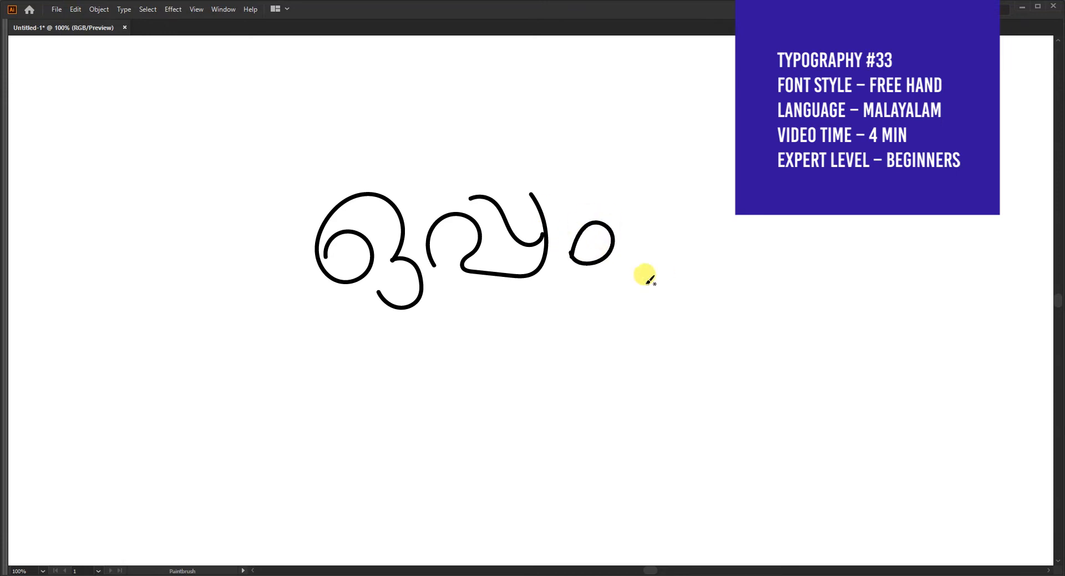
pyautogui.moveTo(549, 188); pyautogui.dragTo(549, 190)
pyautogui.click(600, 262)
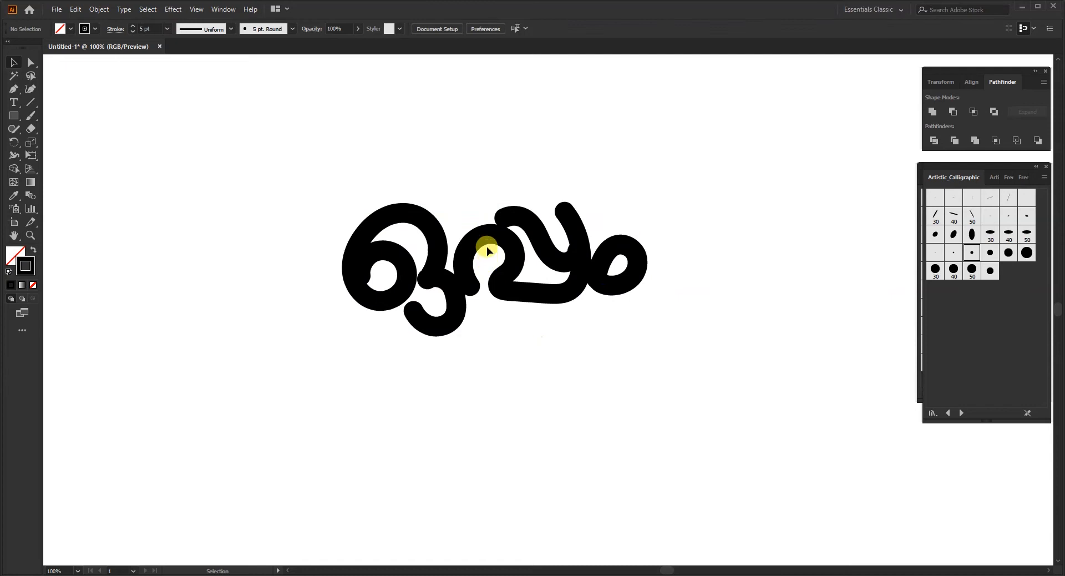
# Widen the letter spacing by shifting the middle and last letters right, then the last letter farther right.
pyautogui.moveTo(487, 246); pyautogui.dragTo(753, 450)
pyautogui.hotkey('shift', 'Right')
pyautogui.press('Right')
pyautogui.press('Right')
pyautogui.moveTo(709, 394); pyautogui.dragTo(610, 145)
pyautogui.hotkey('shift', 'Right')
# Lower the middle letter's inner anchor points and bow its left leg outward.
pyautogui.click(555, 293)
pyautogui.click(31, 62)
pyautogui.scroll(1, 515, 301)
pyautogui.moveTo(488, 246); pyautogui.dragTo(549, 380)
pyautogui.press('Down')
pyautogui.press('Down')
pyautogui.press('Down')
pyautogui.press('Down')
pyautogui.press('Down')
pyautogui.press('Up')
pyautogui.moveTo(462, 279)
pyautogui.mouseDown()
pyautogui.moveTo(465, 307)
pyautogui.moveTo(448, 284)
pyautogui.mouseUp()
pyautogui.click(523, 353)
# Reposition the first letter's lower hook slightly downward and to the left beneath its main loop.
pyautogui.click(14, 62)
pyautogui.click(408, 350)
pyautogui.hotkey('shift', 'Down')
pyautogui.press('Down')
pyautogui.press('Down')
pyautogui.press('Down')
pyautogui.press('Down')
pyautogui.press('Left')
pyautogui.press('Left')
pyautogui.press('Left')
pyautogui.press('Left')
pyautogui.press('Left')
pyautogui.press('Left')
pyautogui.press('Left')
pyautogui.press('Up')
pyautogui.press('Up')
pyautogui.press('Up')
pyautogui.press('Up')
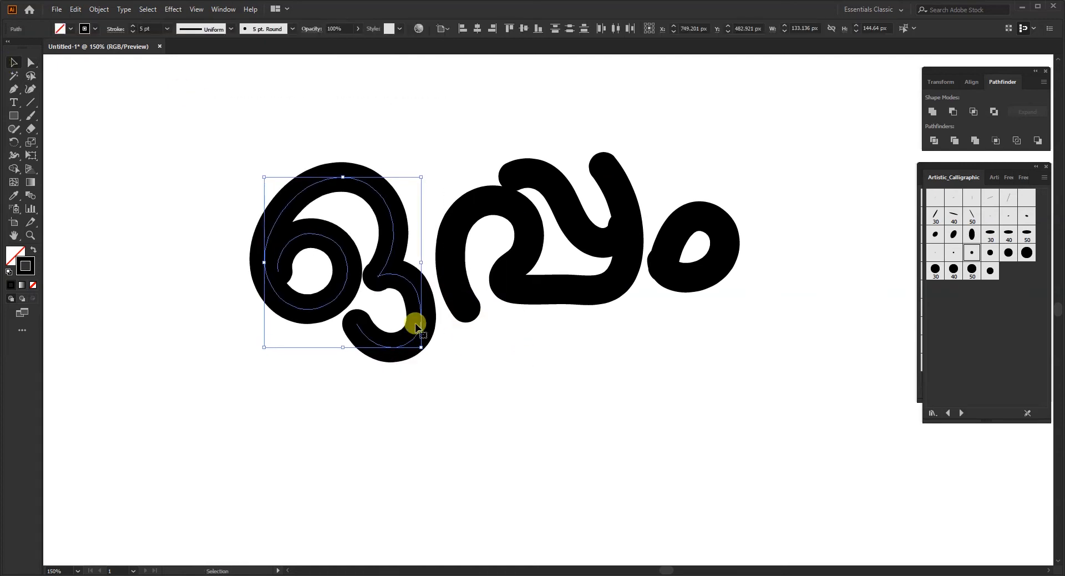
# Stretch the round last letter downward to make it taller.
pyautogui.click(691, 281)
pyautogui.moveTo(694, 278); pyautogui.dragTo(693, 292)
pyautogui.moveTo(716, 279); pyautogui.dragTo(716, 284)
# Extend the middle letter's diagonal stroke into its right stem and raise the stroke's upper anchor points.
pyautogui.click(620, 248)
pyautogui.click(31, 62)
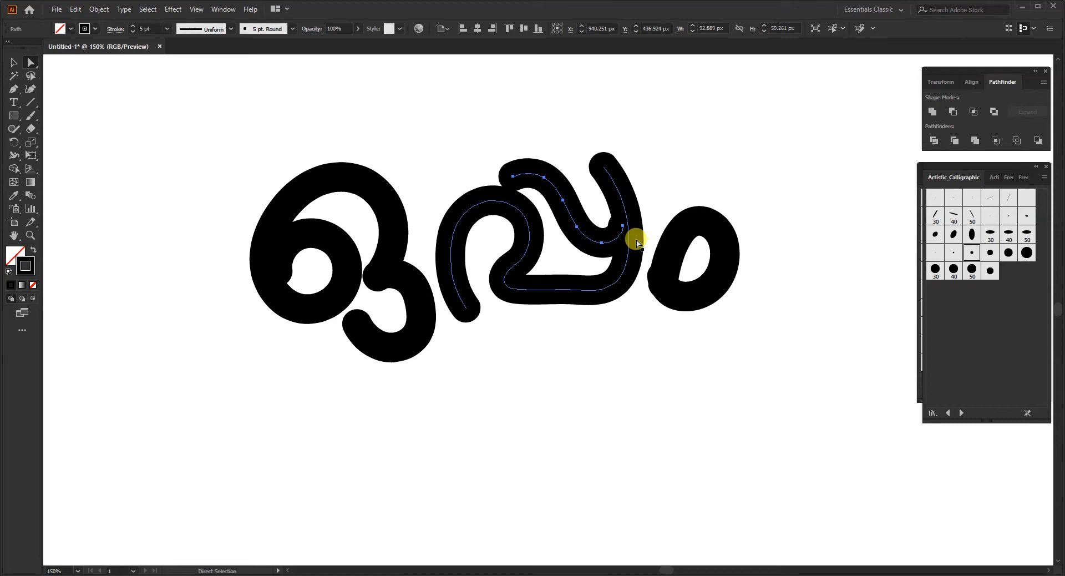
pyautogui.click(622, 225)
pyautogui.click(513, 176)
pyautogui.keyDown('shift'); pyautogui.click(545, 178); pyautogui.keyUp('shift')
pyautogui.keyDown('shift'); pyautogui.click(563, 200); pyautogui.keyUp('shift')
pyautogui.press('Up')
pyautogui.press('Up')
pyautogui.press('Up')
pyautogui.press('Up')
pyautogui.press('Up')
pyautogui.press('Up')
pyautogui.press('Up')
pyautogui.press('Up')
pyautogui.press('Up')
pyautogui.press('Up')
pyautogui.press('Up')
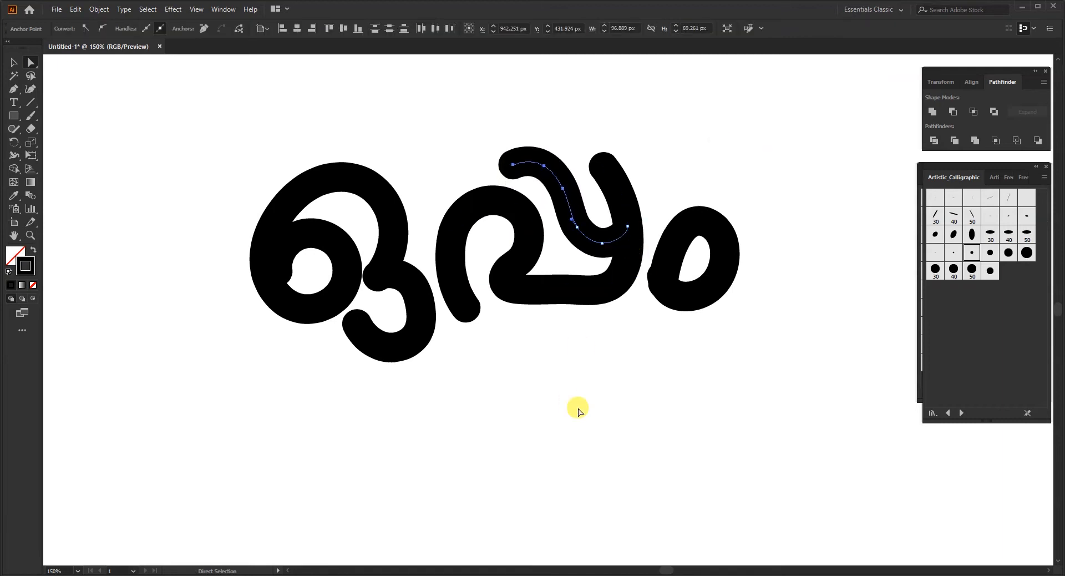
# Bow the middle letter's bottom stroke slightly downward.
pyautogui.click(552, 294)
pyautogui.moveTo(578, 289); pyautogui.dragTo(576, 293)
pyautogui.click(621, 334)
# Remove an anchor point from the first letter's lower hook and pull the hook's free end down.
pyautogui.click(404, 342)
pyautogui.click(376, 275)
pyautogui.press('Right')
pyautogui.keyDown('shift'); pyautogui.click(414, 335); pyautogui.keyUp('shift')
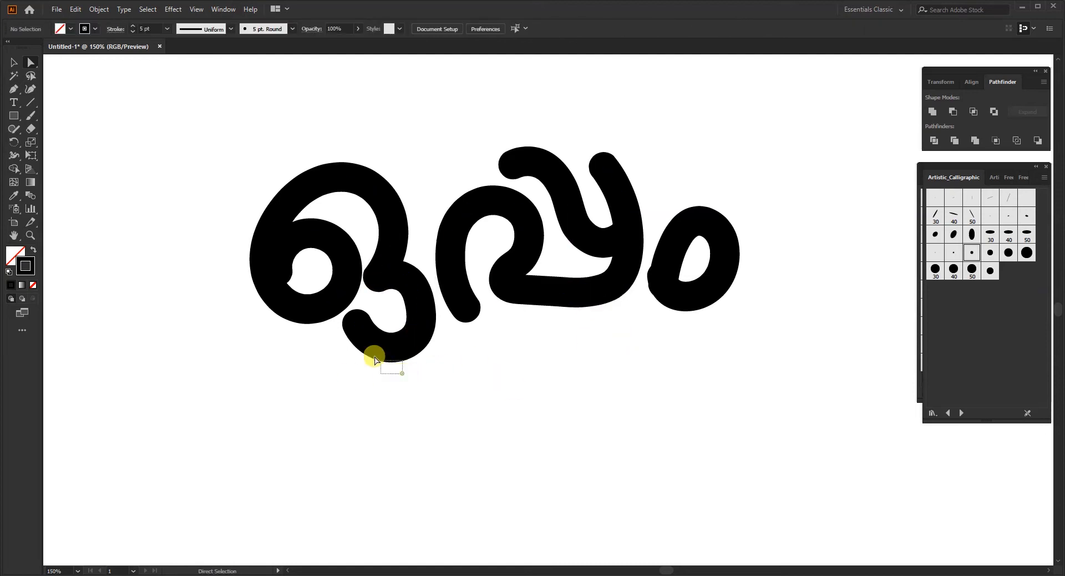
pyautogui.moveTo(410, 392); pyautogui.dragTo(400, 360)
pyautogui.click(204, 28)
pyautogui.moveTo(354, 329); pyautogui.dragTo(359, 340)
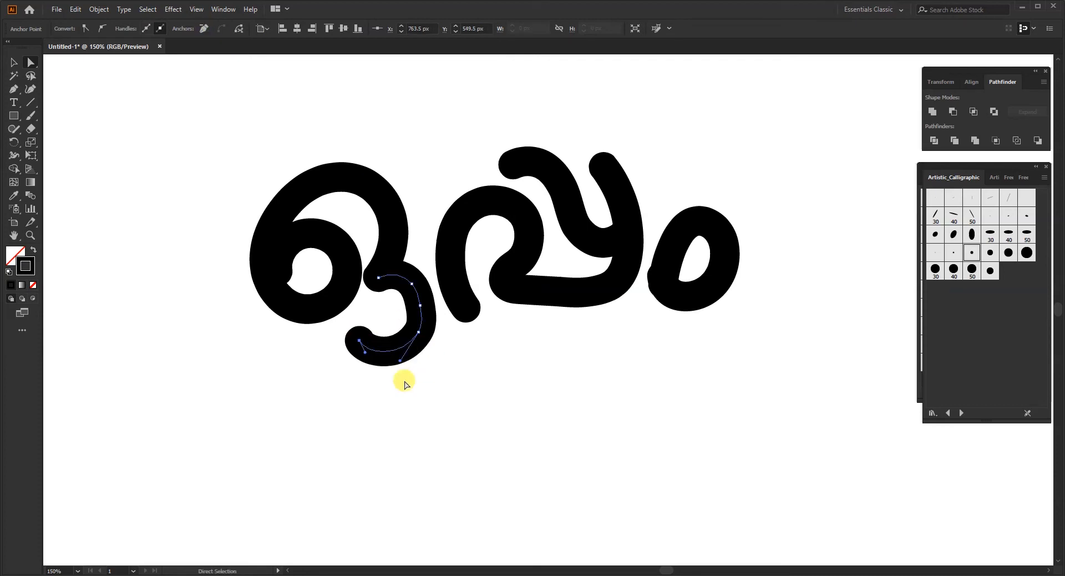
# Shift the first letter's inner loop anchors left and blend the loop's starting end into the outer stroke.
pyautogui.click(269, 270)
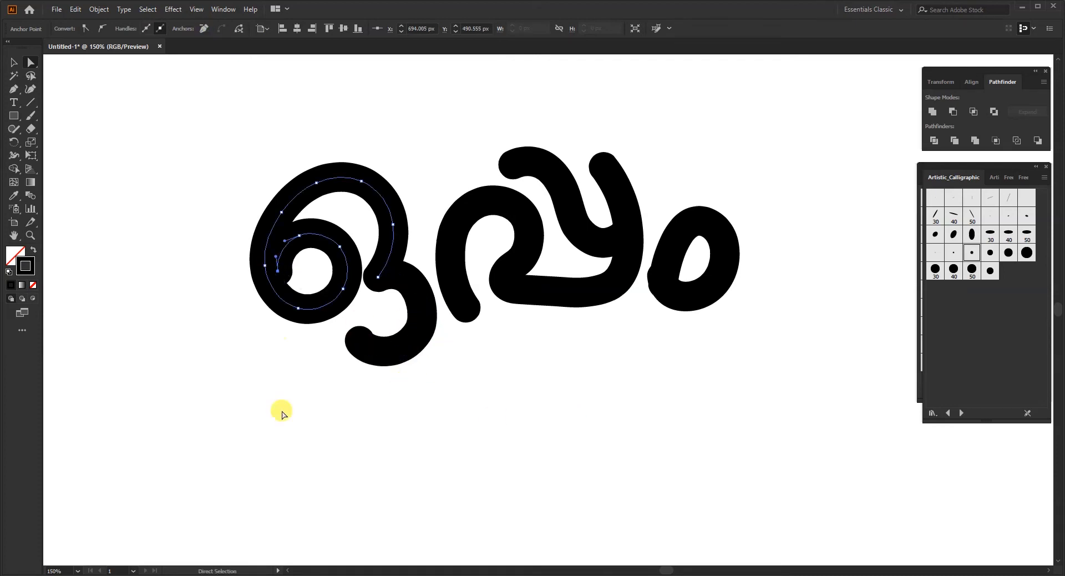
pyautogui.moveTo(299, 236); pyautogui.dragTo(293, 235)
pyautogui.click(298, 308)
pyautogui.keyDown('shift'); pyautogui.click(343, 288); pyautogui.keyUp('shift')
pyautogui.keyDown('shift'); pyautogui.click(339, 247); pyautogui.keyUp('shift')
pyautogui.press('Left')
pyautogui.press('Left')
pyautogui.press('Left')
pyautogui.press('Left')
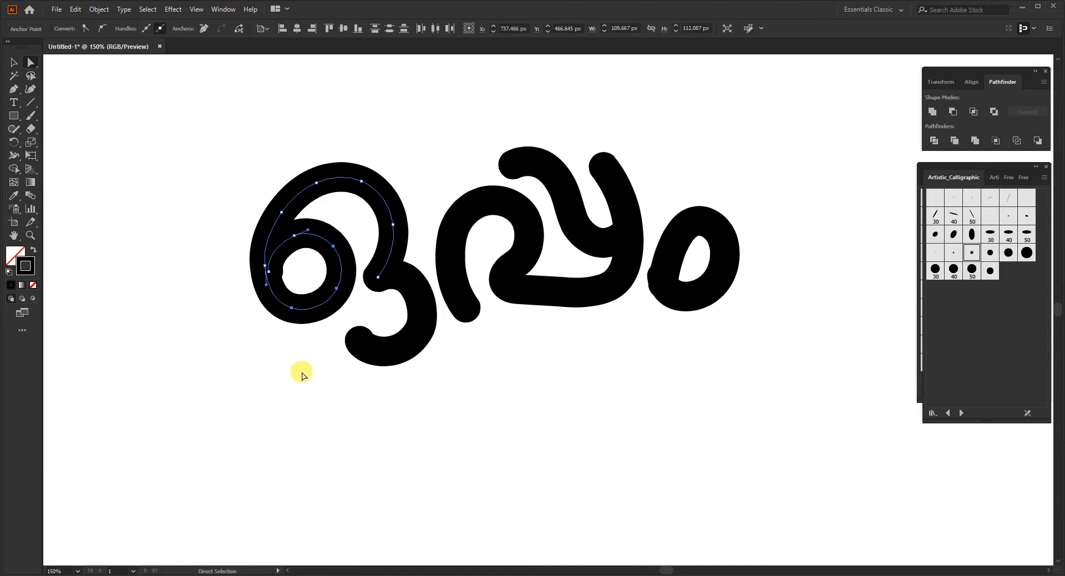
pyautogui.moveTo(268, 270); pyautogui.dragTo(269, 243)
# Push the upper-right arc of the first letter slightly to the right.
pyautogui.click(305, 391)
pyautogui.moveTo(349, 135); pyautogui.dragTo(417, 228)
pyautogui.press('Right')
pyautogui.press('Right')
pyautogui.press('Right')
pyautogui.press('Right')
pyautogui.press('Right')
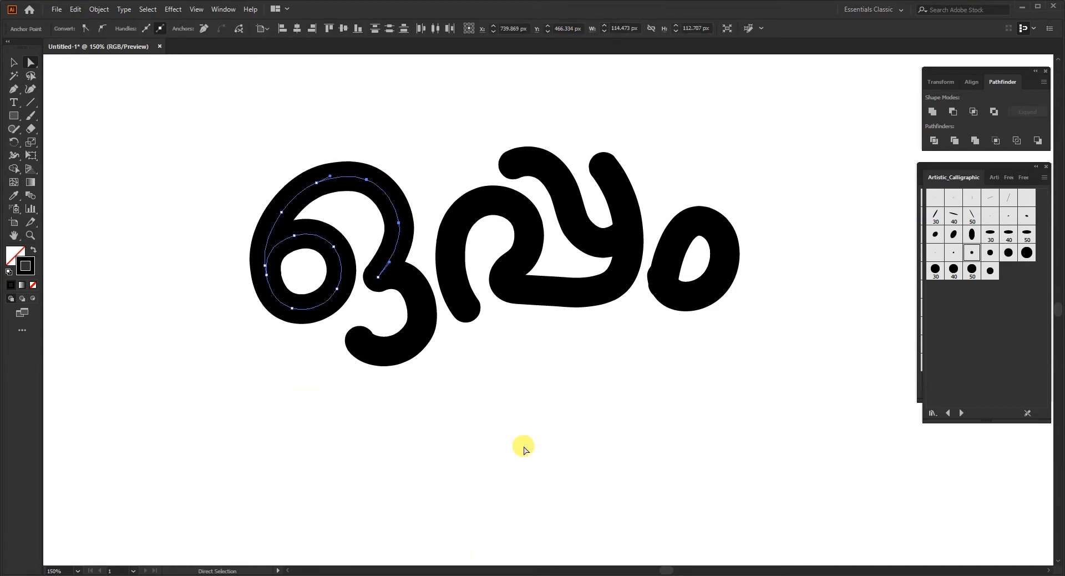
pyautogui.click(524, 447)
# Expand the appearance of all the brush-stroke letters into filled outlines.
pyautogui.press('v')
pyautogui.moveTo(752, 372); pyautogui.dragTo(649, 186)
pyautogui.click(746, 361)
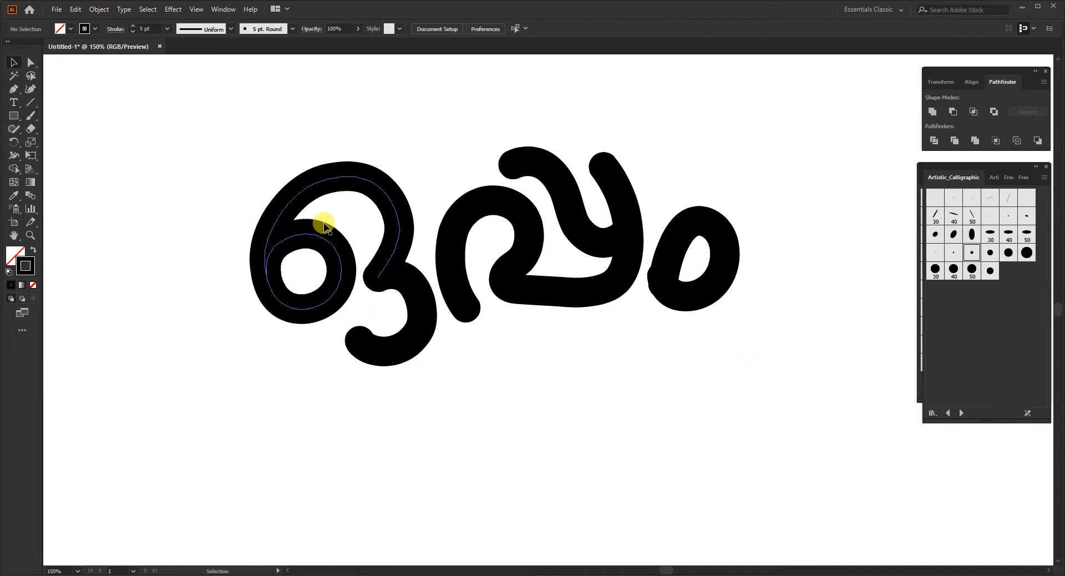
pyautogui.hotkey('ctrl', 'a')
pyautogui.moveTo(174, 118); pyautogui.dragTo(821, 407)
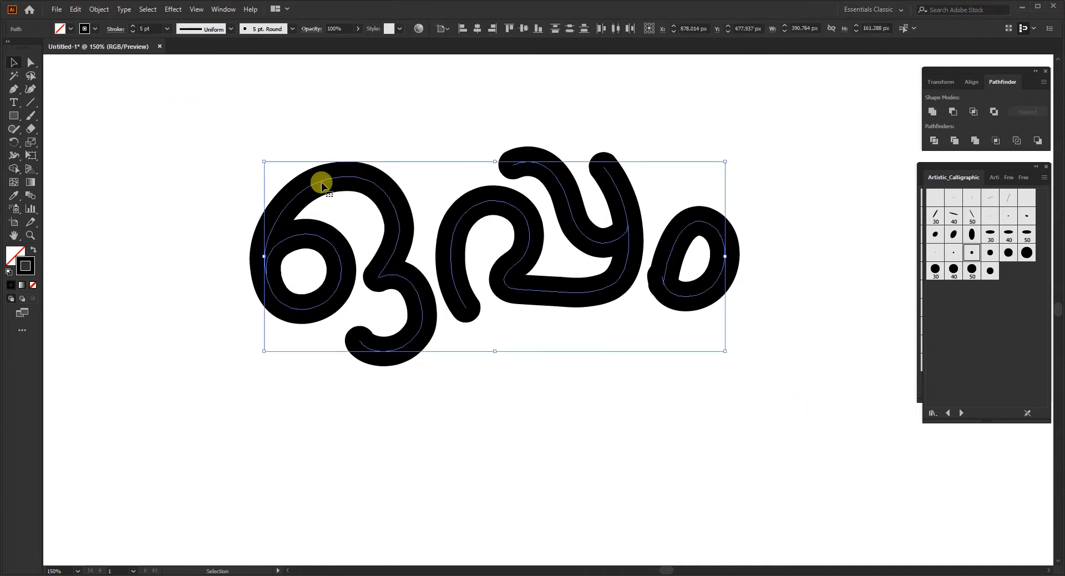
pyautogui.press('Tab')
pyautogui.hotkey('ctrl', '-')
pyautogui.click(89, 11)
pyautogui.click(118, 152)
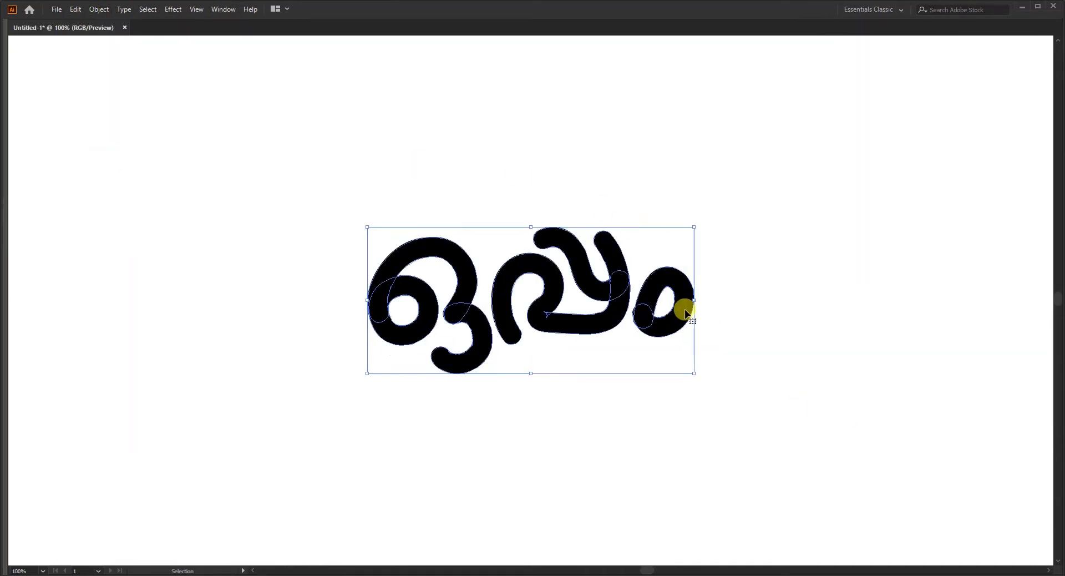
# Unite the overlapping outlines of the lettering with Pathfinder.
pyautogui.hotkey('shift', 'ctrl', 'F9')
pyautogui.click(933, 113)
pyautogui.click(785, 365)
pyautogui.click(440, 247)
pyautogui.click(443, 206)
pyautogui.press('a')
pyautogui.press('Tab')
pyautogui.press('Tab')
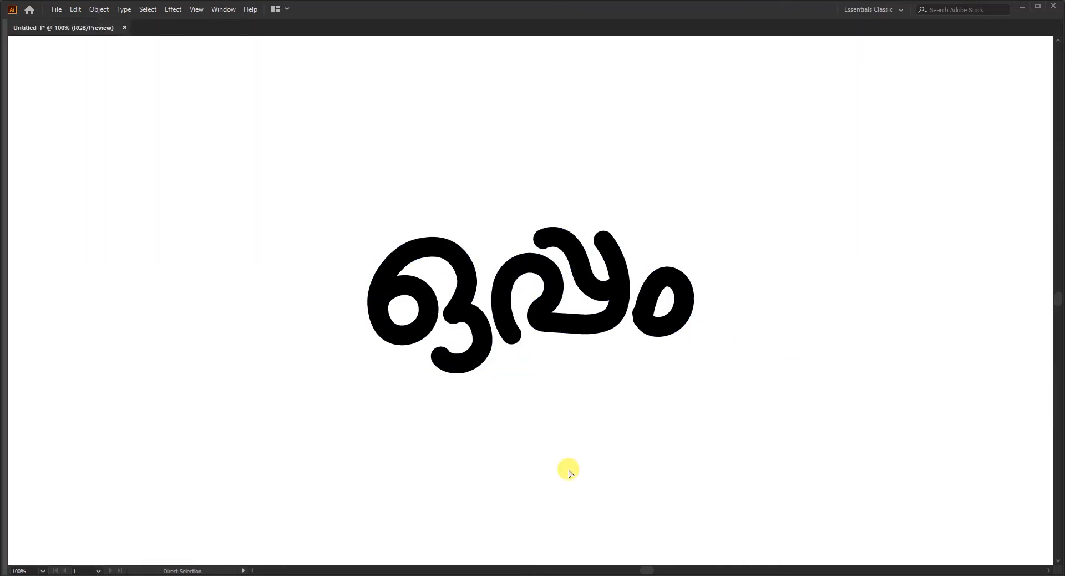
# Push the first letter's outer contour outward at its left side and upper-right arc to vary the stroke weight.
pyautogui.hotkey('ctrl', '+')
pyautogui.click(326, 316)
pyautogui.moveTo(263, 215); pyautogui.dragTo(311, 284)
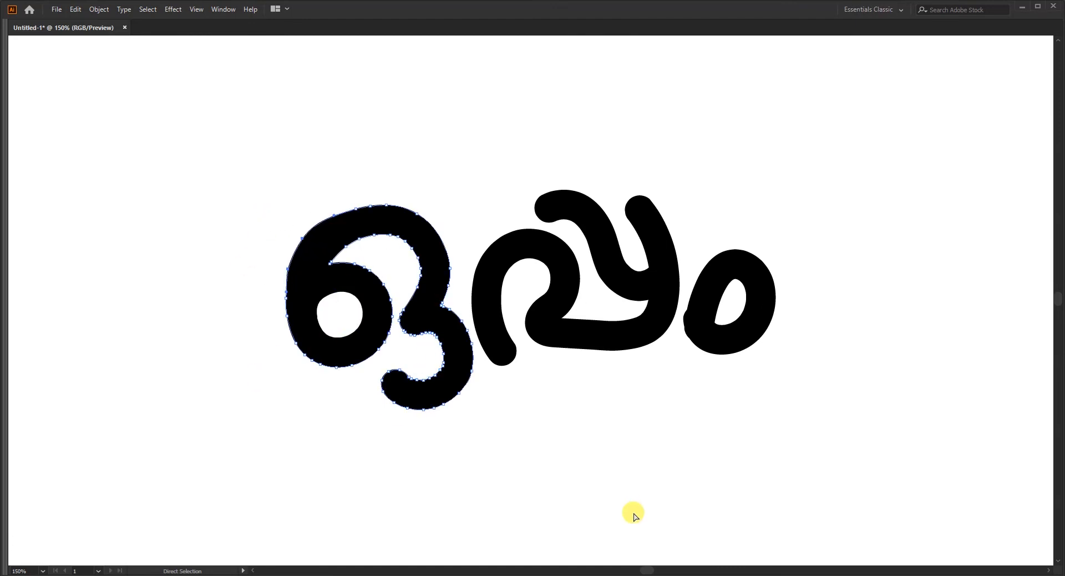
pyautogui.moveTo(333, 379); pyautogui.dragTo(267, 327)
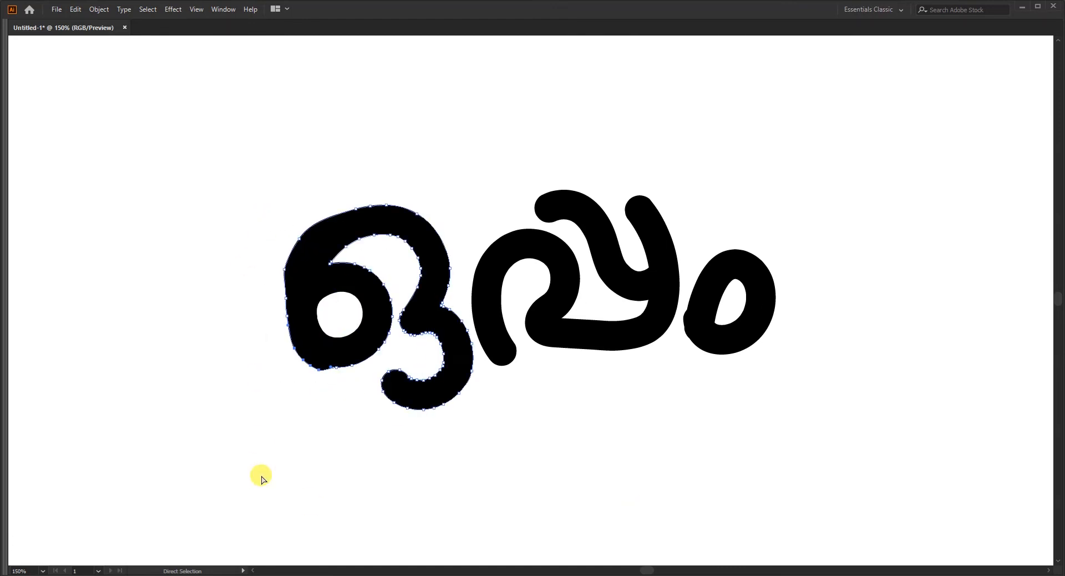
pyautogui.click(425, 215)
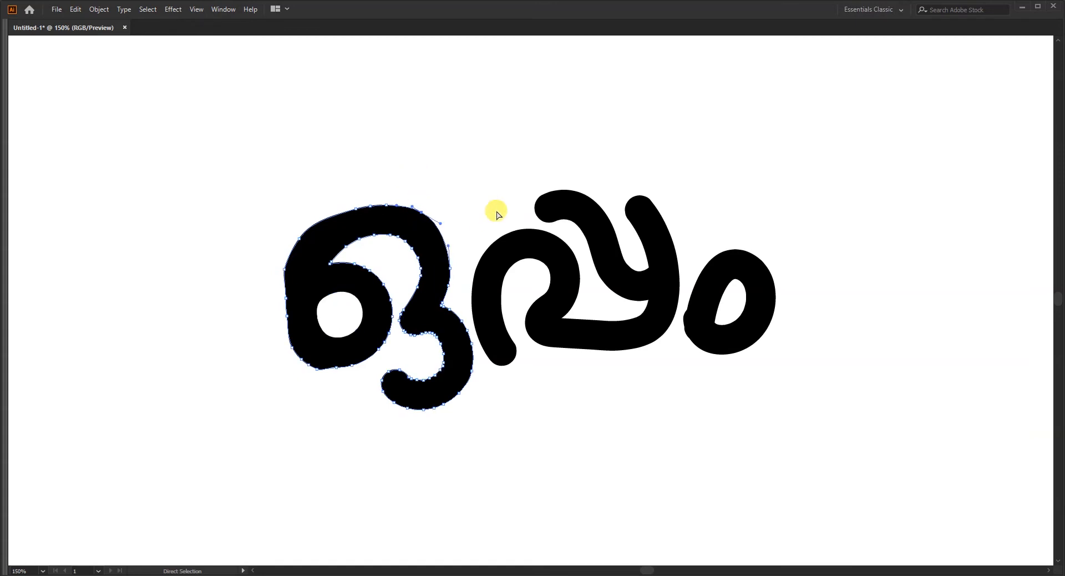
pyautogui.click(500, 187)
# Thicken the bottom of the first letter's lower hook by moving its outer anchor points downward.
pyautogui.click(422, 382)
pyautogui.moveTo(466, 430); pyautogui.dragTo(384, 397)
pyautogui.click(529, 456)
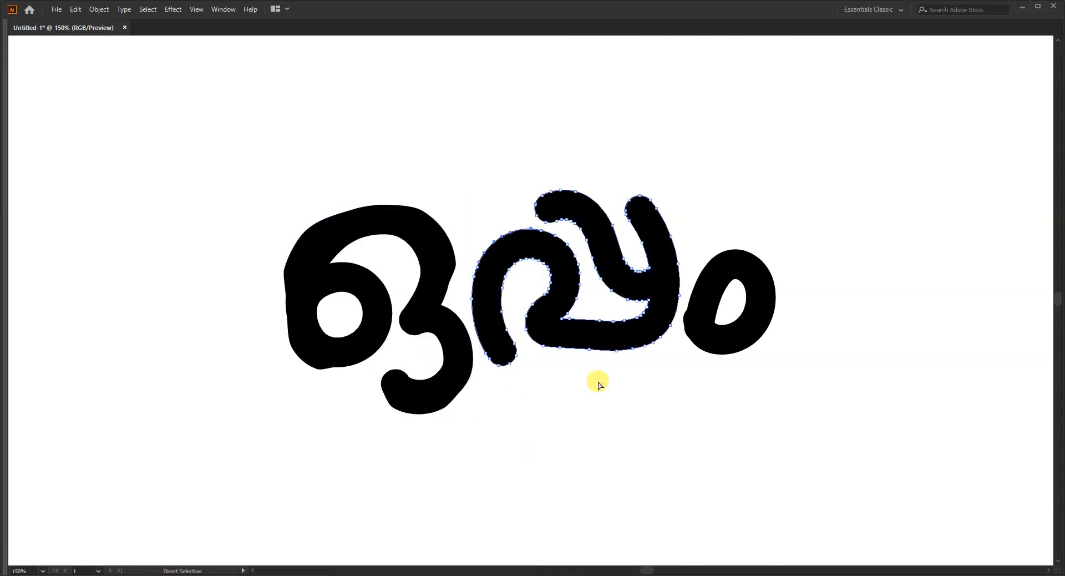
# Push the middle letter's contour outward along its base, right stem and upper stroke, and thicken the diagonal's inner edge.
pyautogui.moveTo(653, 372); pyautogui.dragTo(577, 337)
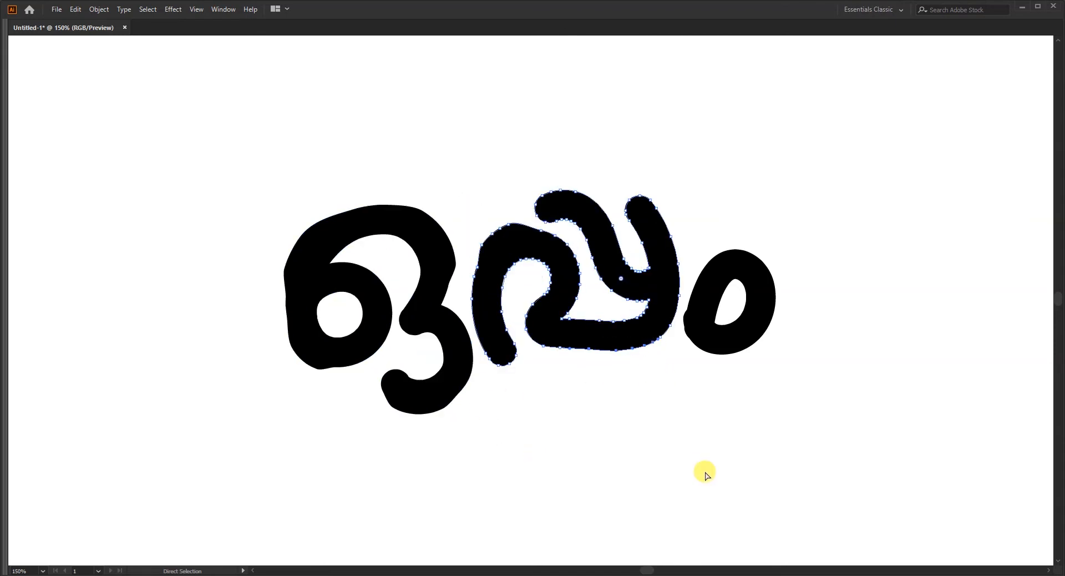
pyautogui.click(706, 474)
pyautogui.moveTo(694, 246); pyautogui.dragTo(695, 247)
pyautogui.moveTo(647, 180); pyautogui.dragTo(657, 204)
pyautogui.moveTo(568, 150); pyautogui.dragTo(595, 198)
pyautogui.moveTo(542, 165); pyautogui.dragTo(597, 200)
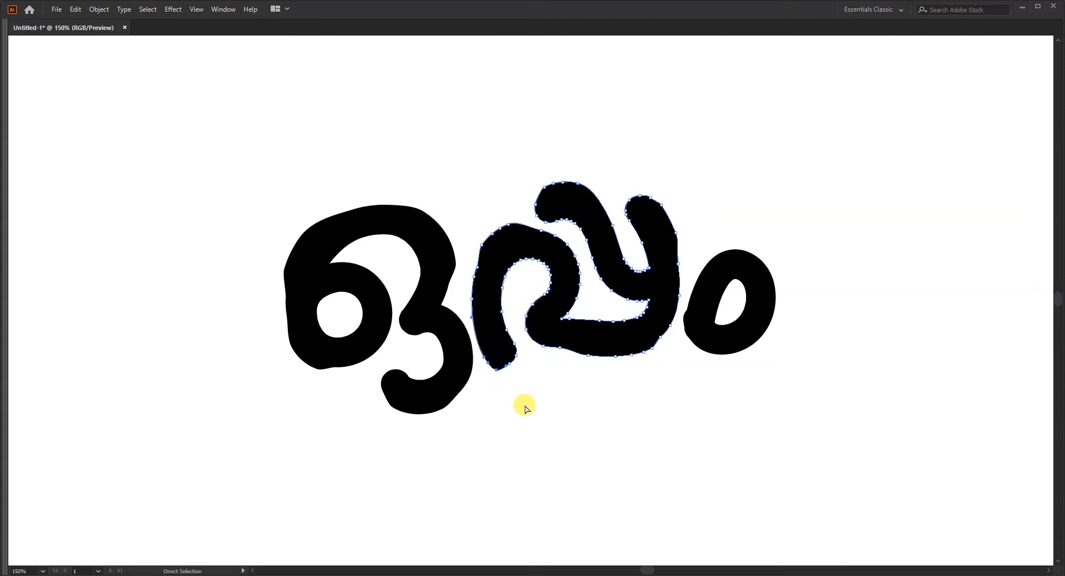
pyautogui.moveTo(620, 305); pyautogui.dragTo(586, 244)
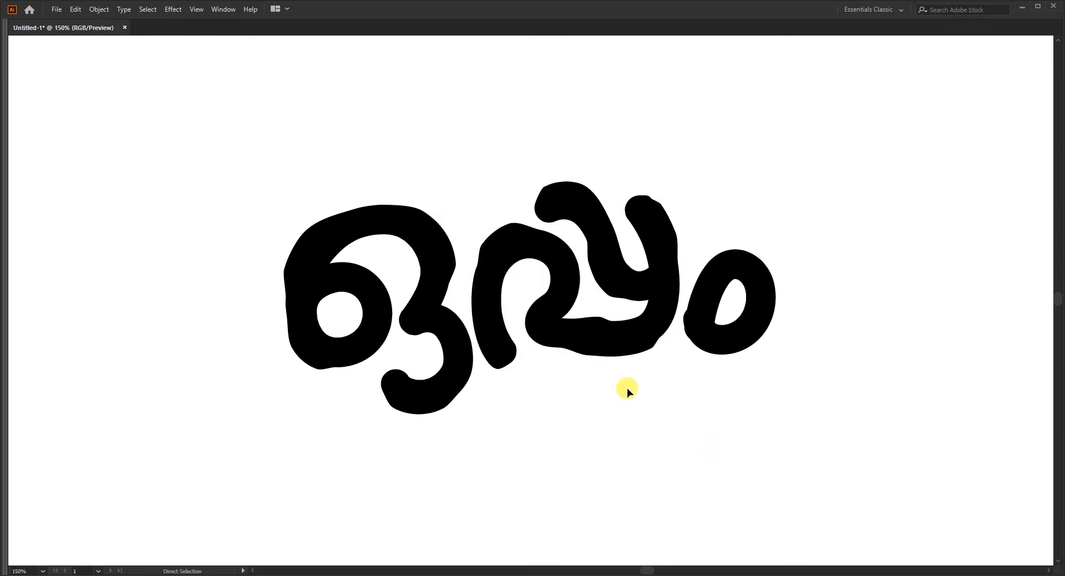
# Bulge the middle letter's left edge outward and push out the right edge of its diagonal stroke.
pyautogui.click(477, 311)
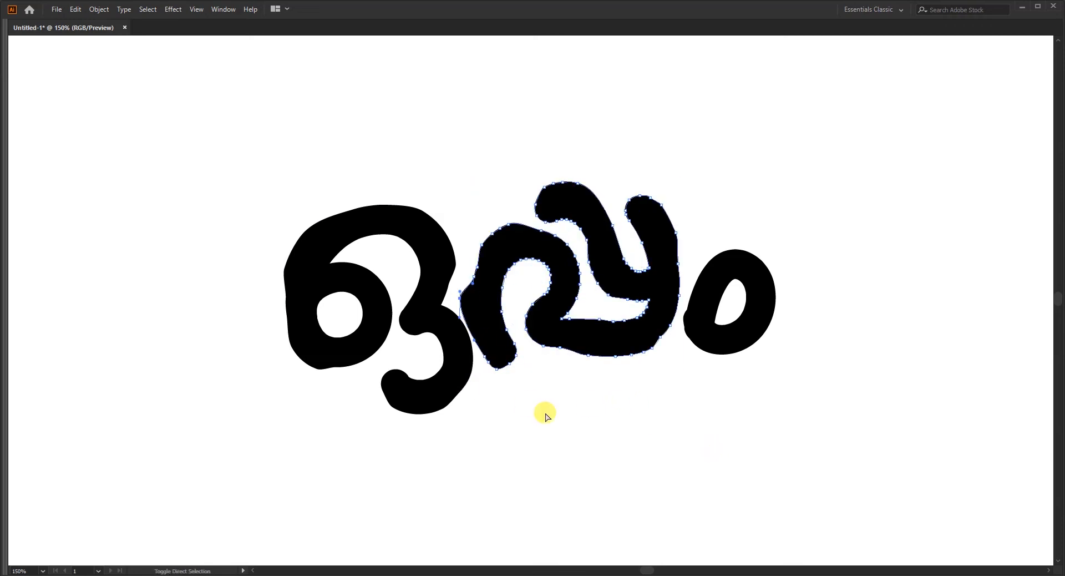
pyautogui.click(671, 315)
pyautogui.click(612, 224)
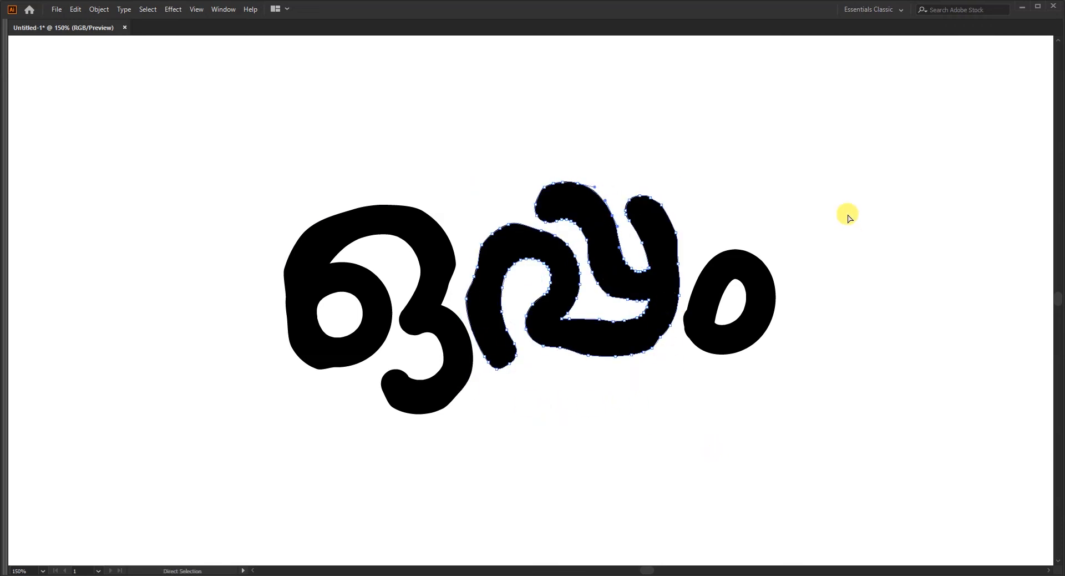
# Raise the first letter's top contour and push the upper-right shoulder of its inner loop outward.
pyautogui.click(398, 220)
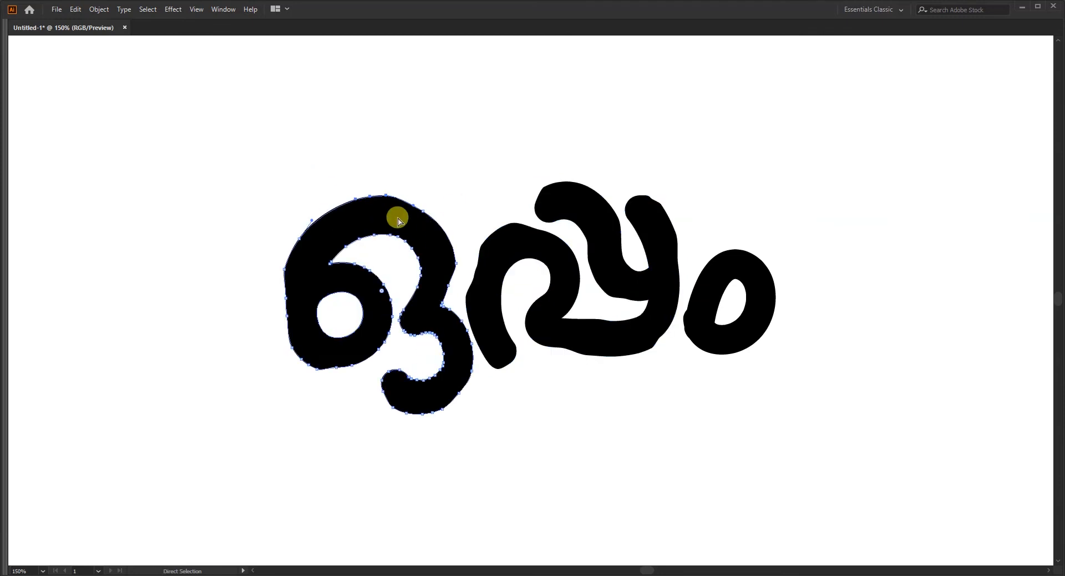
pyautogui.moveTo(367, 259); pyautogui.dragTo(397, 285)
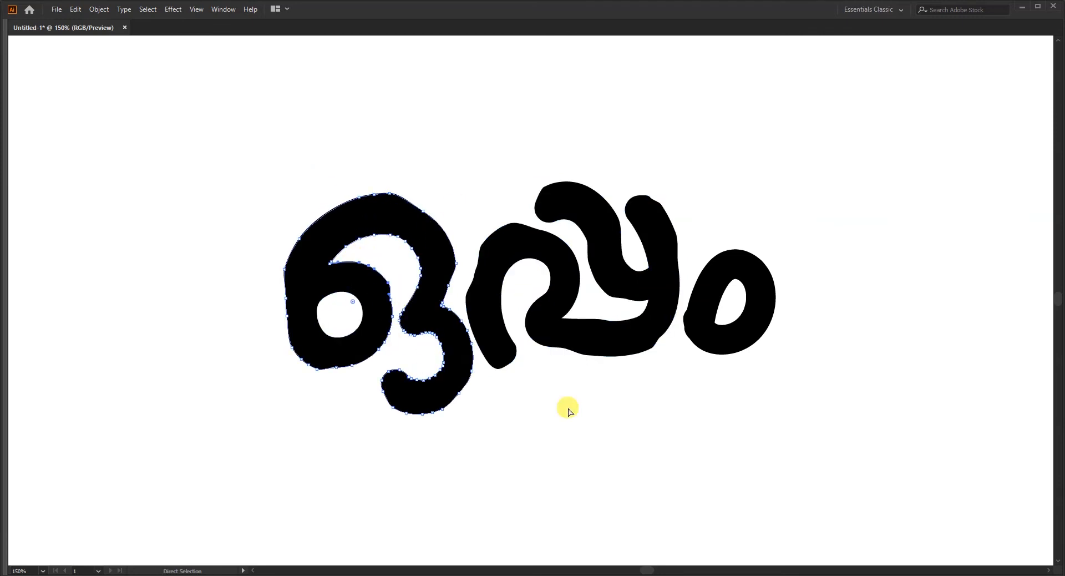
pyautogui.click(348, 314)
pyautogui.press('Right')
pyautogui.press('Right')
pyautogui.click(471, 449)
# Raise the bottom edge of the first letter's counter and adjust the lower-right contour of its hook.
pyautogui.moveTo(331, 330); pyautogui.dragTo(343, 344)
pyautogui.press('Up')
pyautogui.press('Up')
pyautogui.press('Up')
pyautogui.press('Up')
pyautogui.moveTo(485, 426); pyautogui.dragTo(443, 395)
# Ungroup the lettering and move the first letter slightly to the left.
pyautogui.press('v')
pyautogui.hotkey('ctrl', 'shift', 'a')
pyautogui.click(447, 360)
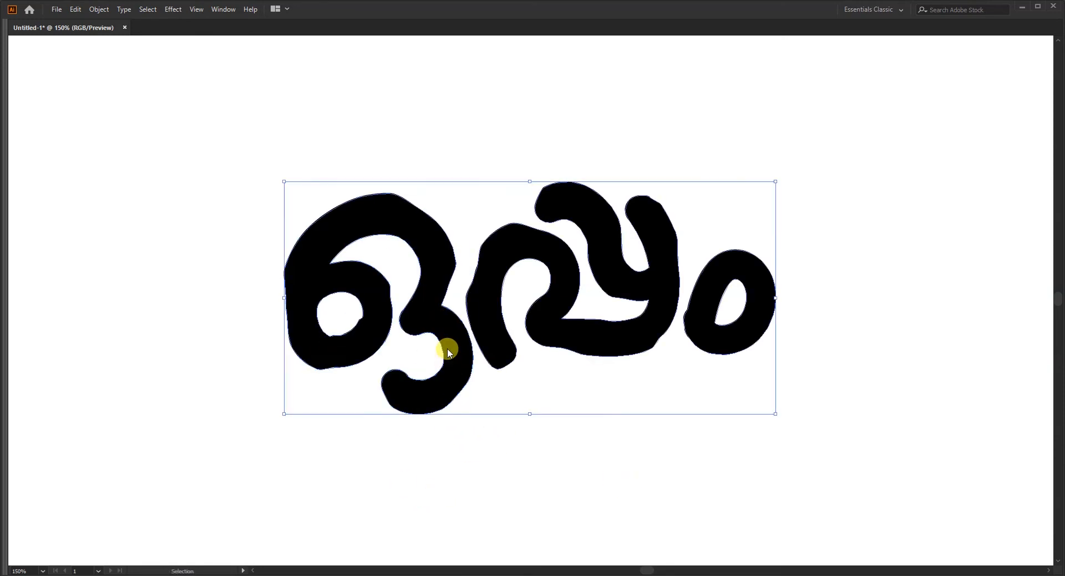
pyautogui.rightClick(447, 347)
pyautogui.click(477, 420)
pyautogui.moveTo(450, 334); pyautogui.dragTo(476, 357)
pyautogui.click(554, 438)
pyautogui.doubleClick(553, 438)
# Push the upper-right corner of the first letter's lower hook outward.
pyautogui.click(444, 329)
pyautogui.press('a')
pyautogui.click(520, 418)
# Reshape the round last letter by pushing its outer corners outward and making its counter irregular.
pyautogui.moveTo(808, 385); pyautogui.dragTo(721, 332)
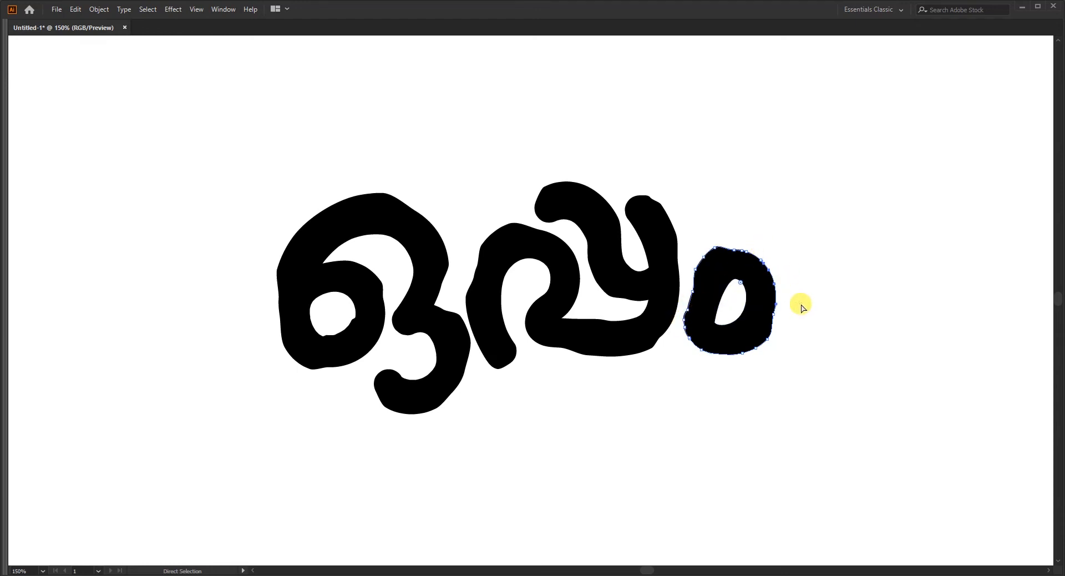
pyautogui.moveTo(732, 297); pyautogui.dragTo(758, 339)
pyautogui.click(724, 304)
pyautogui.click(732, 324)
pyautogui.moveTo(734, 321); pyautogui.dragTo(736, 322)
pyautogui.click(734, 406)
pyautogui.click(691, 339)
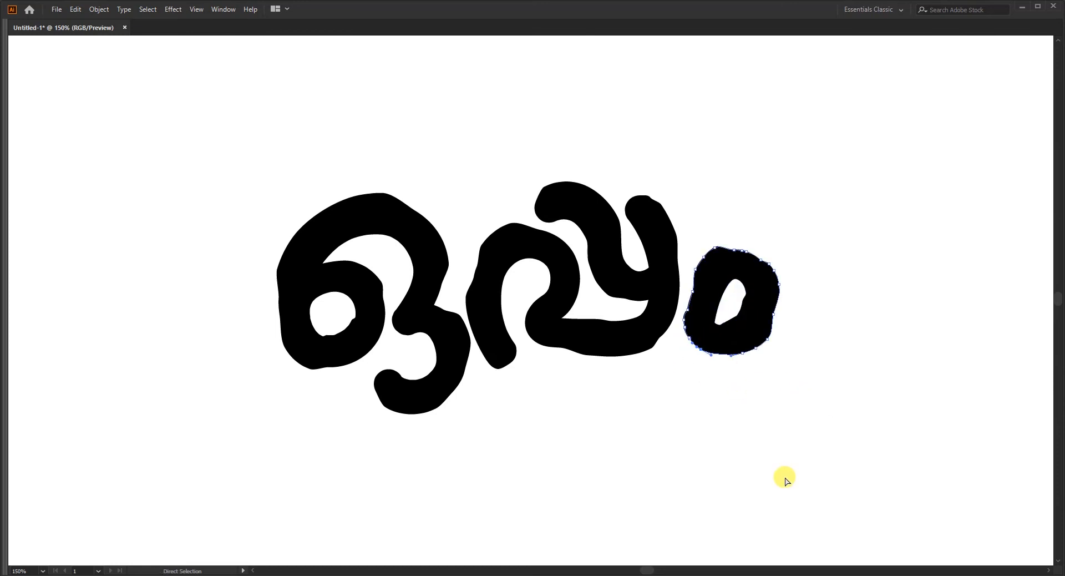
# Push the right edge of the middle letter's loop outward to thicken it.
pyautogui.click(568, 242)
pyautogui.keyDown('shift'); pyautogui.click(580, 274); pyautogui.keyUp('shift')
pyautogui.press('Right')
pyautogui.press('Right')
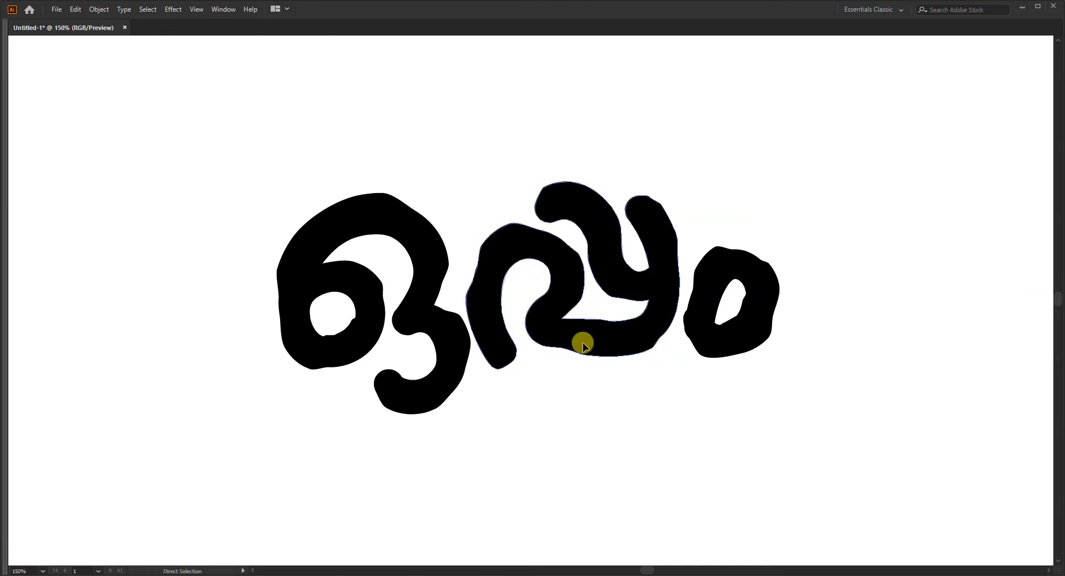
# Smooth the outer notch between the first letter's upper curve and lower hook by nudging its points right and up.
pyautogui.click(511, 344)
pyautogui.click(439, 298)
pyautogui.moveTo(423, 322); pyautogui.dragTo(422, 324)
pyautogui.press('Right')
pyautogui.press('Right')
pyautogui.press('Up')
pyautogui.press('Up')
pyautogui.click(513, 474)
# Nudge the contour points on the left part of the first letter slightly up and left.
pyautogui.click(451, 330)
pyautogui.moveTo(185, 195); pyautogui.dragTo(366, 335)
pyautogui.press('Up')
pyautogui.press('Left')
pyautogui.press('Left')
pyautogui.press('Left')
pyautogui.press('Left')
pyautogui.click(373, 465)
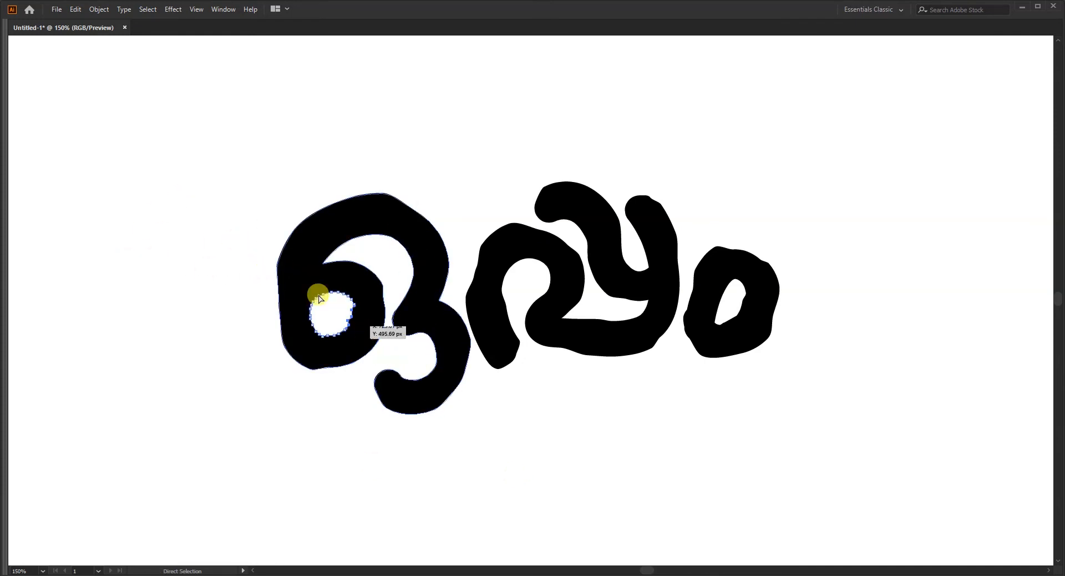
# Clean up the first letter's round counter by removing excess anchor points to give it a smoother outline.
pyautogui.press('Delete')
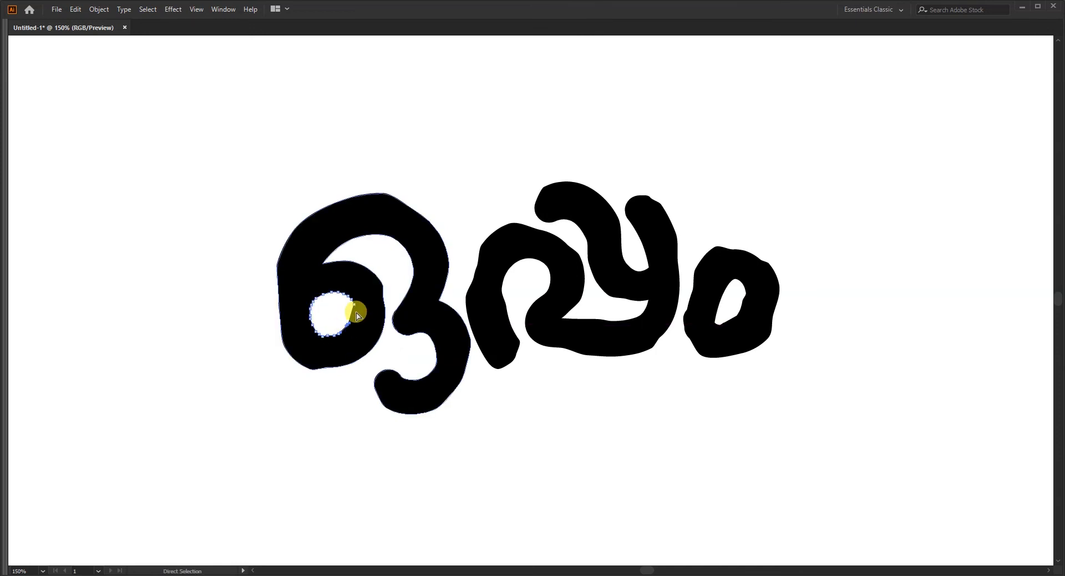
pyautogui.press('p')
pyautogui.press('v')
pyautogui.hotkey('ctrl', 'z')
pyautogui.press('a')
pyautogui.click(435, 462)
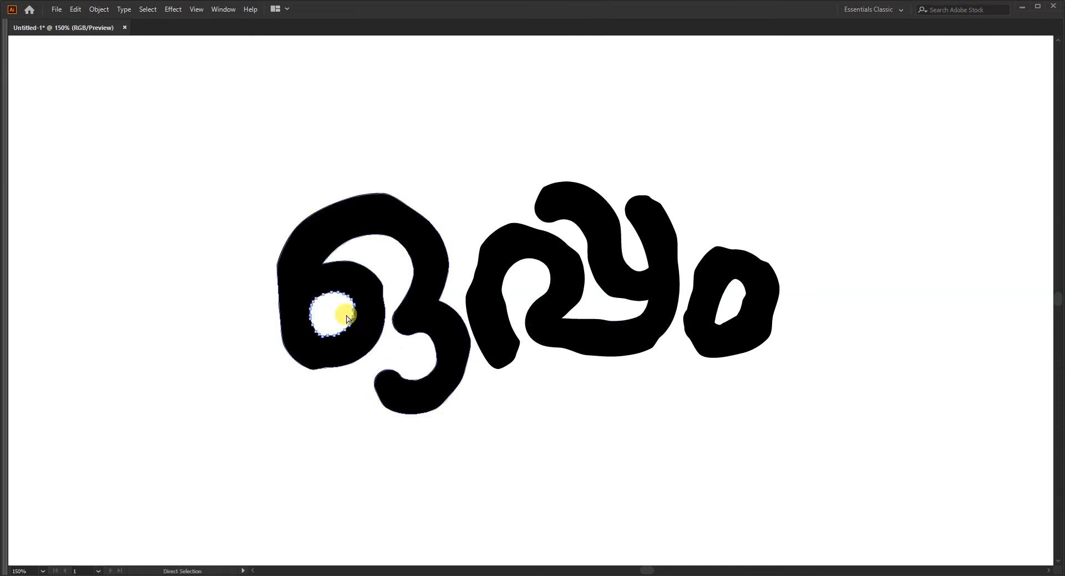
pyautogui.press('Tab')
pyautogui.moveTo(373, 324); pyautogui.dragTo(397, 347)
pyautogui.click(207, 30)
pyautogui.press('Tab')
# Extend the tip of the first letter's lower hook to the left and bulge the bowl's bottom and upper-left edges outward.
pyautogui.press('p')
pyautogui.press('a')
pyautogui.click(361, 342)
pyautogui.click(371, 349)
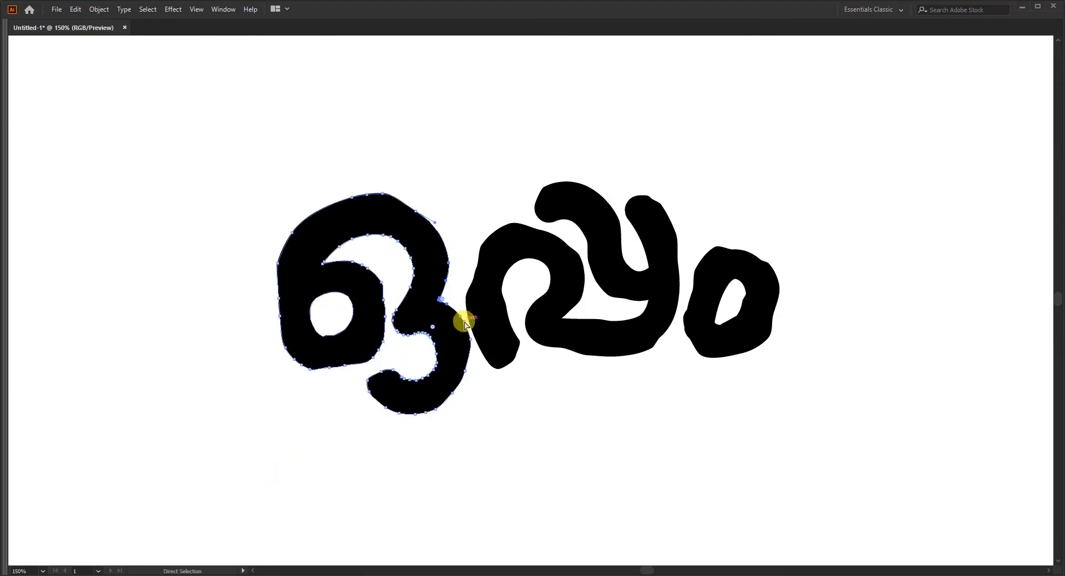
pyautogui.click(505, 264)
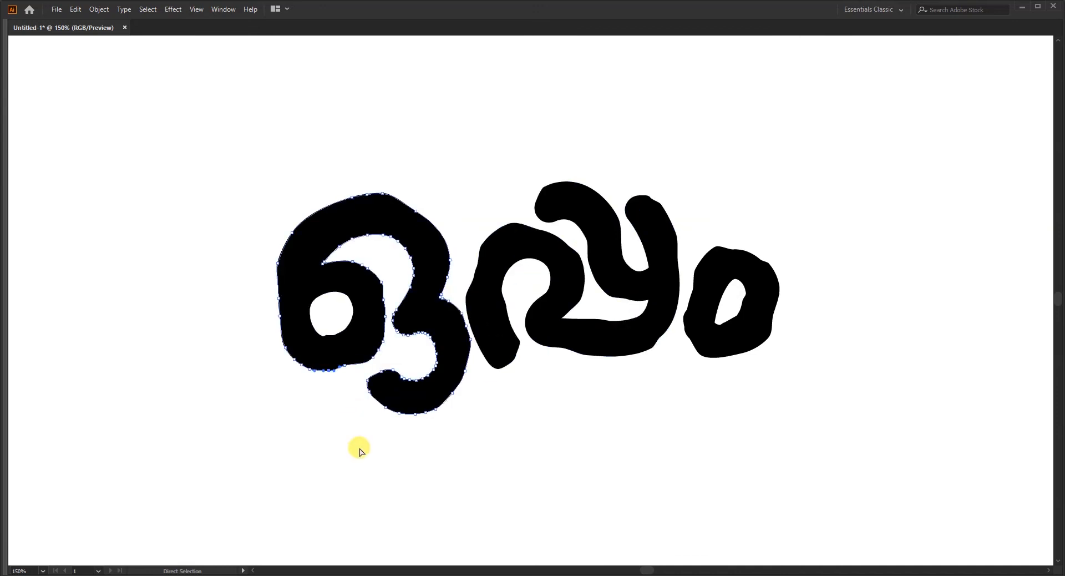
pyautogui.moveTo(307, 160); pyautogui.dragTo(343, 197)
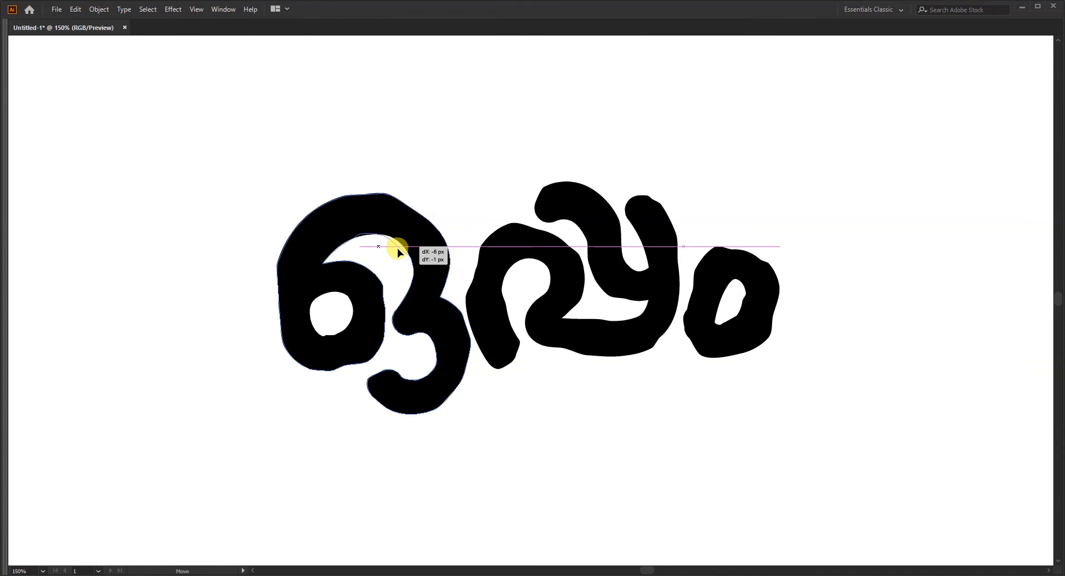
# Push the contour of the middle letter's top stroke and right side outward for an uneven shape.
pyautogui.click(599, 341)
pyautogui.moveTo(570, 154); pyautogui.dragTo(591, 182)
pyautogui.click(635, 140)
pyautogui.click(659, 242)
pyautogui.moveTo(682, 313); pyautogui.dragTo(666, 337)
# Nudge the round last letter slightly to the right, away from the middle letter.
pyautogui.moveTo(813, 411); pyautogui.dragTo(665, 145)
pyautogui.press('Right')
pyautogui.press('Right')
pyautogui.press('Right')
pyautogui.press('Right')
pyautogui.click(748, 400)
# Select the whole middle letter and nudge it slightly right and up.
pyautogui.press('v')
pyautogui.moveTo(748, 399); pyautogui.dragTo(394, 351)
pyautogui.rightClick(394, 351)
pyautogui.click(438, 443)
pyautogui.moveTo(438, 443); pyautogui.dragTo(387, 360)
pyautogui.moveTo(544, 125); pyautogui.dragTo(615, 360)
pyautogui.press('Right')
pyautogui.press('Right')
pyautogui.press('Right')
pyautogui.press('Up')
pyautogui.press('Up')
pyautogui.press('Up')
pyautogui.press('Up')
pyautogui.press('Up')
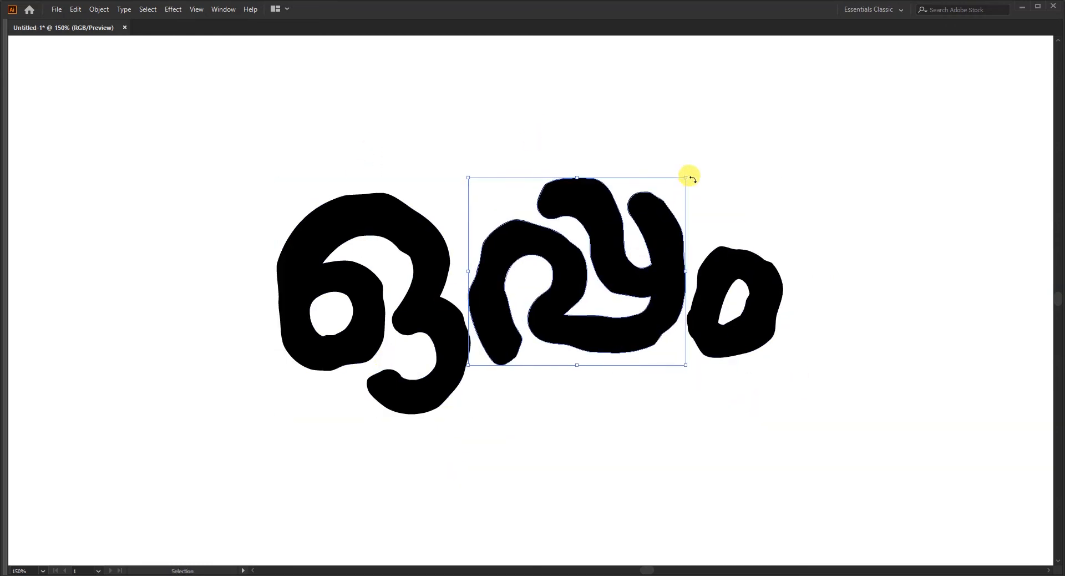
# Slightly enlarge the middle and first letters and shift the last letter to even out the spacing.
pyautogui.moveTo(685, 177); pyautogui.dragTo(693, 172)
pyautogui.moveTo(747, 332); pyautogui.dragTo(756, 334)
pyautogui.moveTo(738, 342); pyautogui.dragTo(733, 348)
pyautogui.click(466, 307)
pyautogui.moveTo(276, 192); pyautogui.dragTo(269, 186)
pyautogui.click(592, 417)
pyautogui.click(291, 222)
pyautogui.click(549, 417)
# Duplicate the complete lettering diagonally down to the right and select both copies.
pyautogui.scroll(-1, 488, 349)
pyautogui.scroll(1, 521, 394)
pyautogui.moveTo(125, 134); pyautogui.dragTo(822, 441)
pyautogui.hotkey('ctrl', '-')
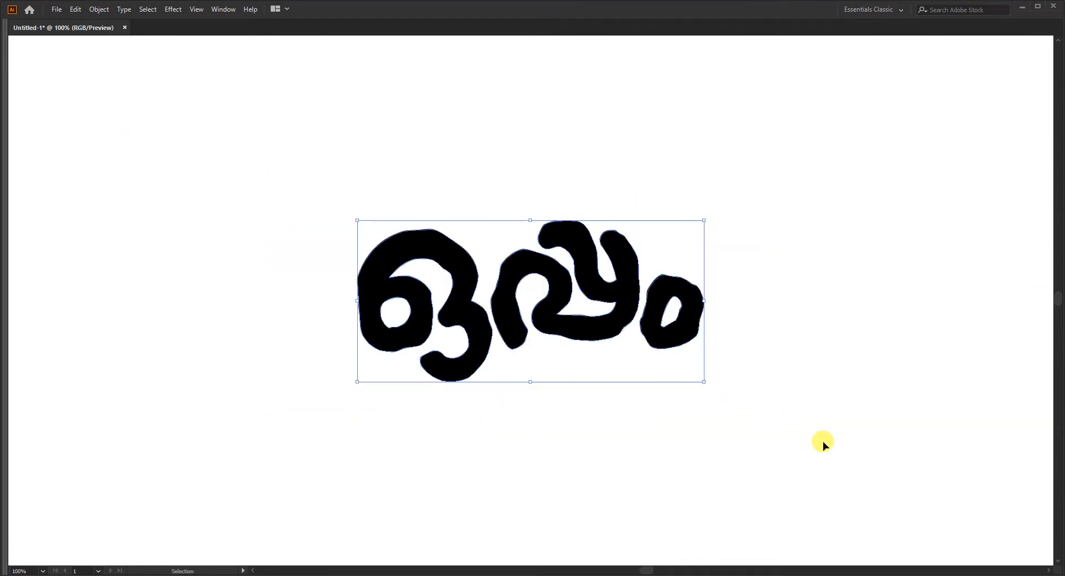
pyautogui.click(99, 9)
pyautogui.click(142, 140)
pyautogui.click(616, 295)
pyautogui.click(770, 407)
pyautogui.moveTo(464, 163); pyautogui.dragTo(724, 448)
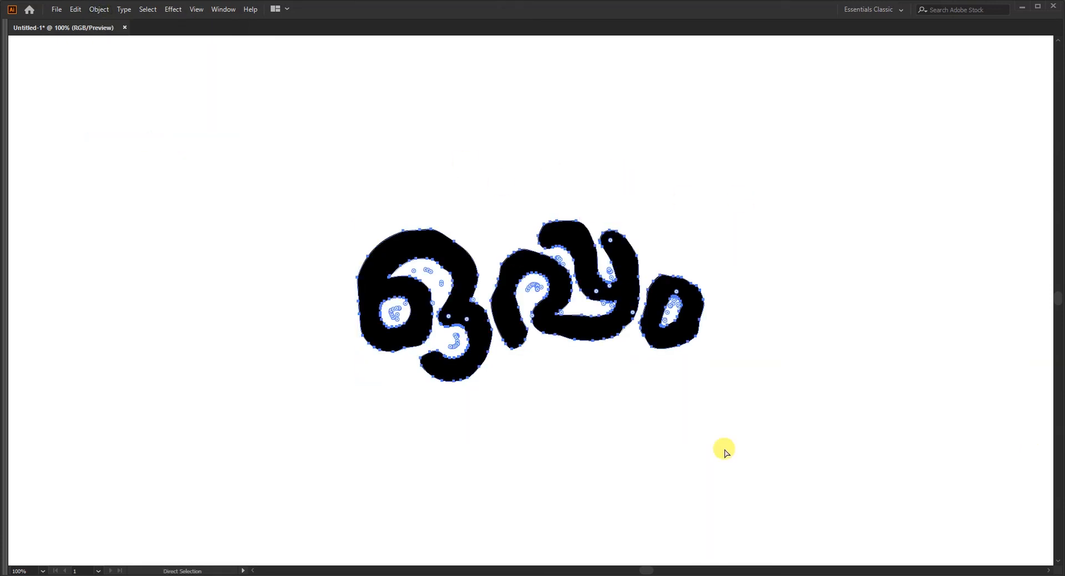
pyautogui.moveTo(569, 292); pyautogui.dragTo(598, 339)
pyautogui.keyDown('shift'); pyautogui.click(447, 248); pyautogui.keyUp('shift')
# Blend the two lettering copies using 100 specified steps.
pyautogui.press('Tab')
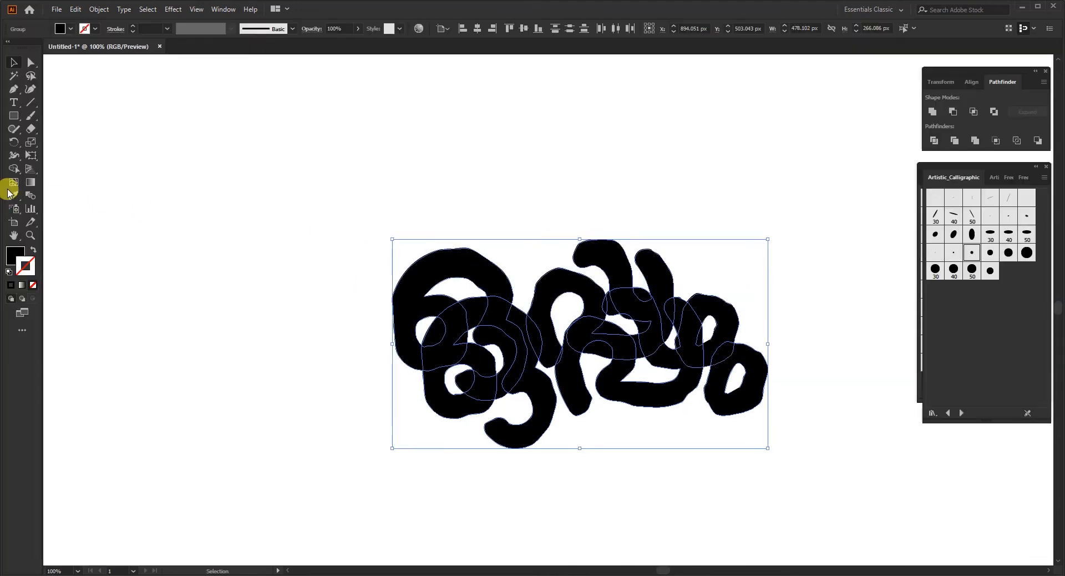
pyautogui.doubleClick(30, 196)
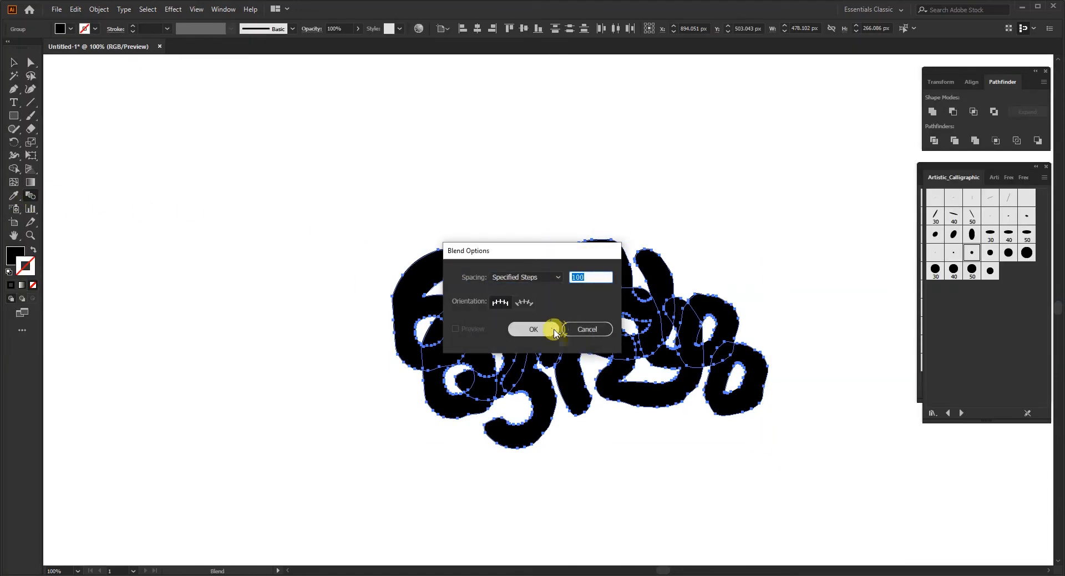
pyautogui.click(554, 331)
pyautogui.click(102, 9)
pyautogui.click(266, 310)
pyautogui.click(14, 62)
# Expand the blend and unite its pieces into one solid extruded shape.
pyautogui.click(98, 9)
pyautogui.click(120, 139)
pyautogui.click(504, 365)
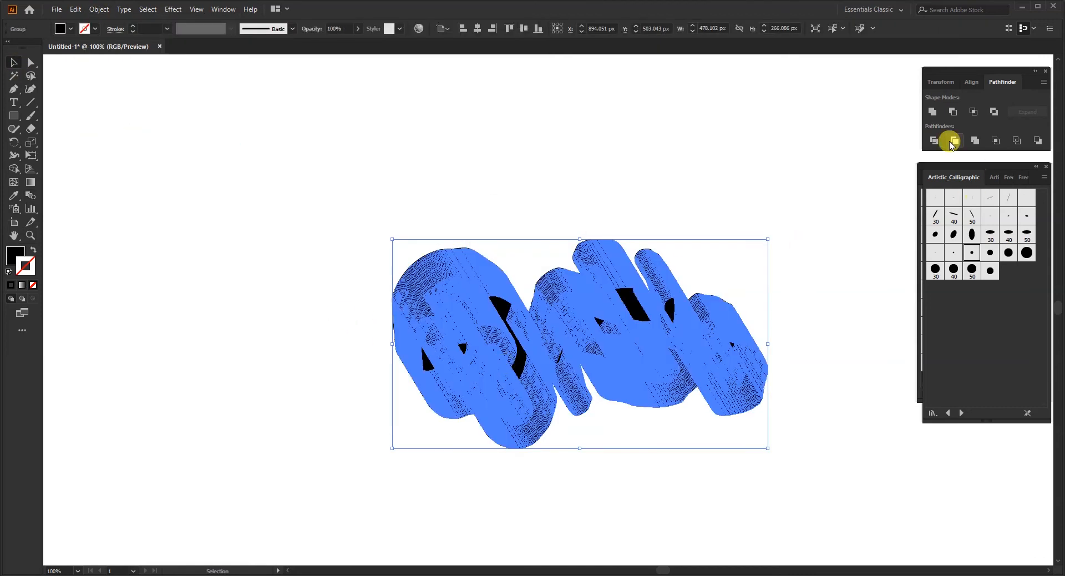
pyautogui.press('Tab')
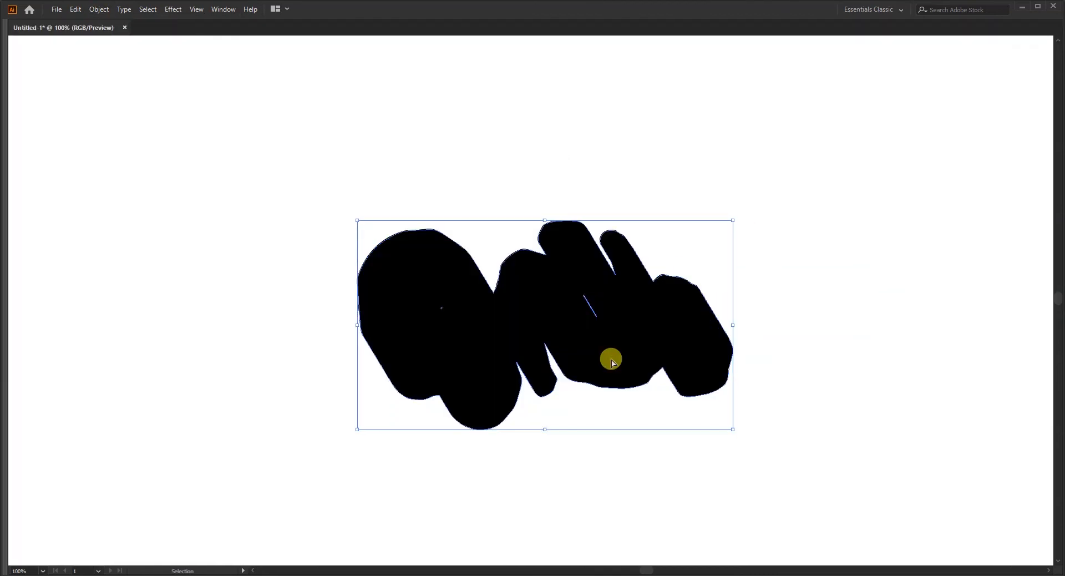
# Fill the front lettering with white so it stands out from the black extrusion.
pyautogui.click(731, 372)
pyautogui.click(558, 291)
pyautogui.press('Tab')
pyautogui.doubleClick(10, 251)
pyautogui.moveTo(660, 255); pyautogui.dragTo(643, 247)
pyautogui.click(909, 259)
pyautogui.click(798, 158)
# Thicken the black extruded shape behind the letters by increasing its stroke weight.
pyautogui.press('Tab')
pyautogui.click(667, 367)
pyautogui.press('Tab')
pyautogui.click(167, 28)
pyautogui.click(186, 250)
pyautogui.press('Tab')
# Expand the extruded shape's stroke and unite it with the fill into a single outline.
pyautogui.click(101, 10)
pyautogui.click(148, 146)
pyautogui.click(504, 368)
pyautogui.hotkey('shift', 'ctrl', 'F9')
pyautogui.click(933, 111)
pyautogui.click(867, 281)
# Enlarge the complete lettering artwork and center it on the artboard.
pyautogui.moveTo(867, 282); pyautogui.dragTo(240, 139)
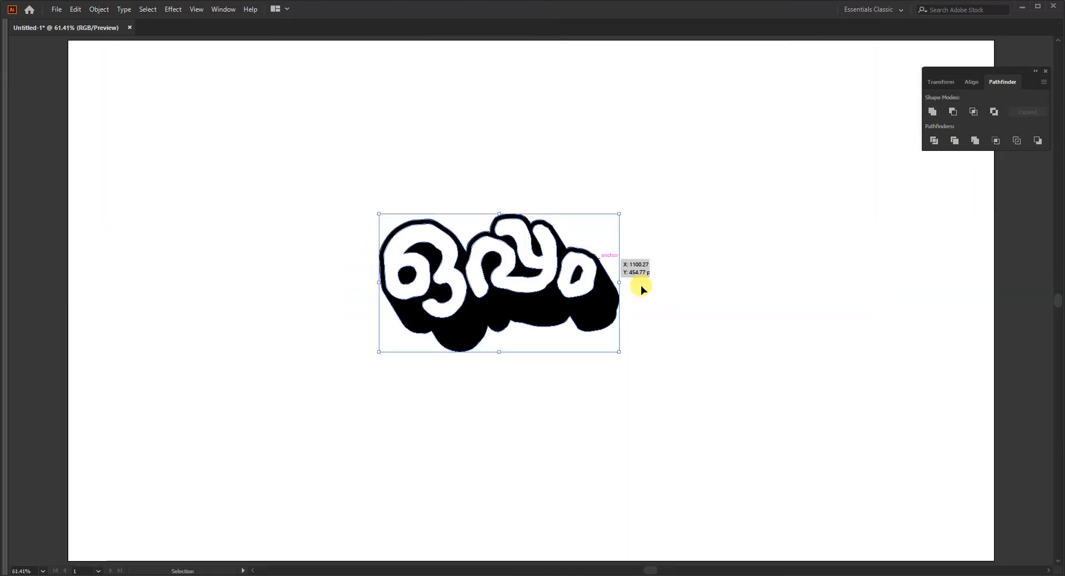
pyautogui.moveTo(640, 285); pyautogui.dragTo(661, 392)
pyautogui.click(523, 28)
pyautogui.click(664, 438)
pyautogui.press('Tab')
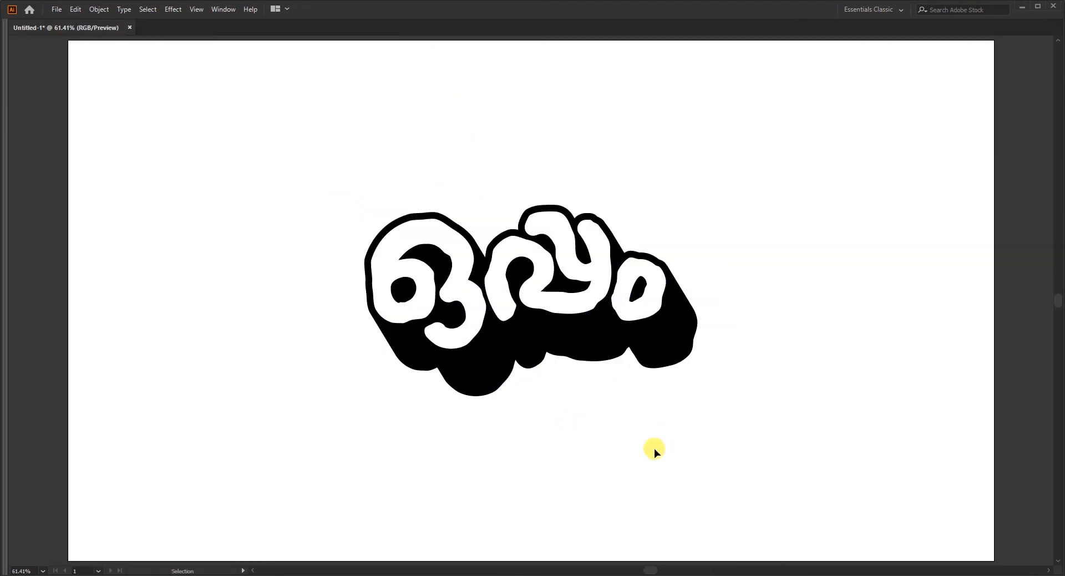
# Paint small spiral ornaments around the lettering with the Paintbrush: above, below and on both sides.
pyautogui.press('b')
pyautogui.moveTo(671, 209); pyautogui.dragTo(678, 216)
pyautogui.moveTo(475, 191); pyautogui.dragTo(434, 177)
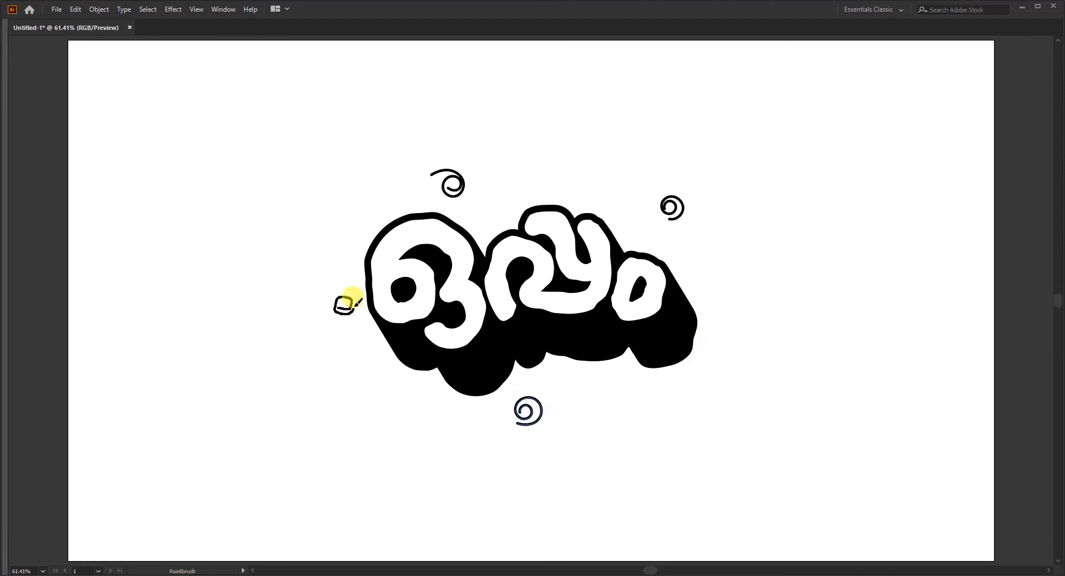
pyautogui.moveTo(326, 312); pyautogui.dragTo(323, 313)
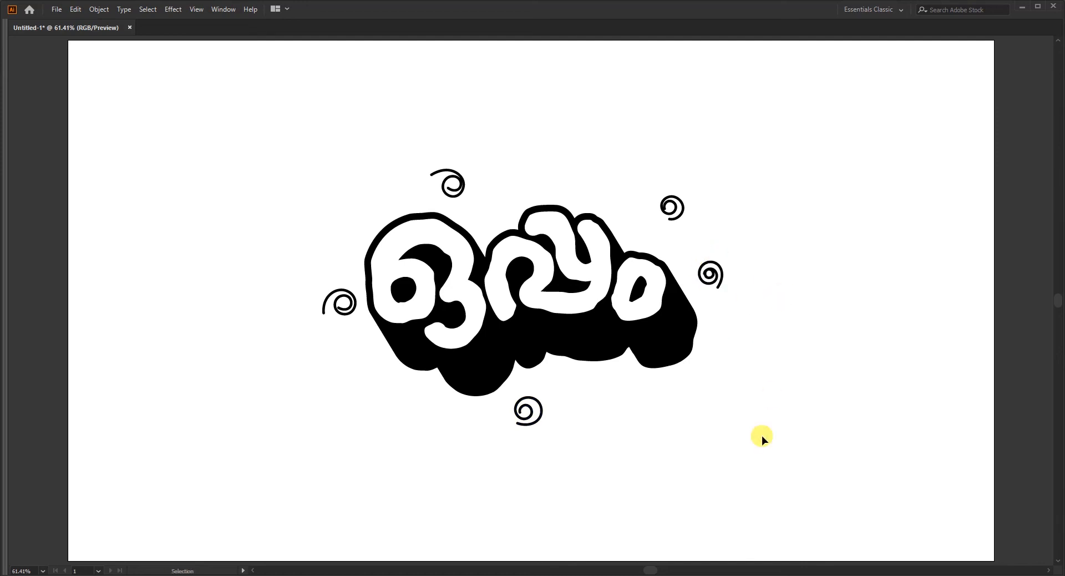
# Select all the spiral ornaments and set their stroke weight to 1.5 pt.
pyautogui.hotkey('ctrl', 'a')
pyautogui.press('Tab')
pyautogui.click(164, 32)
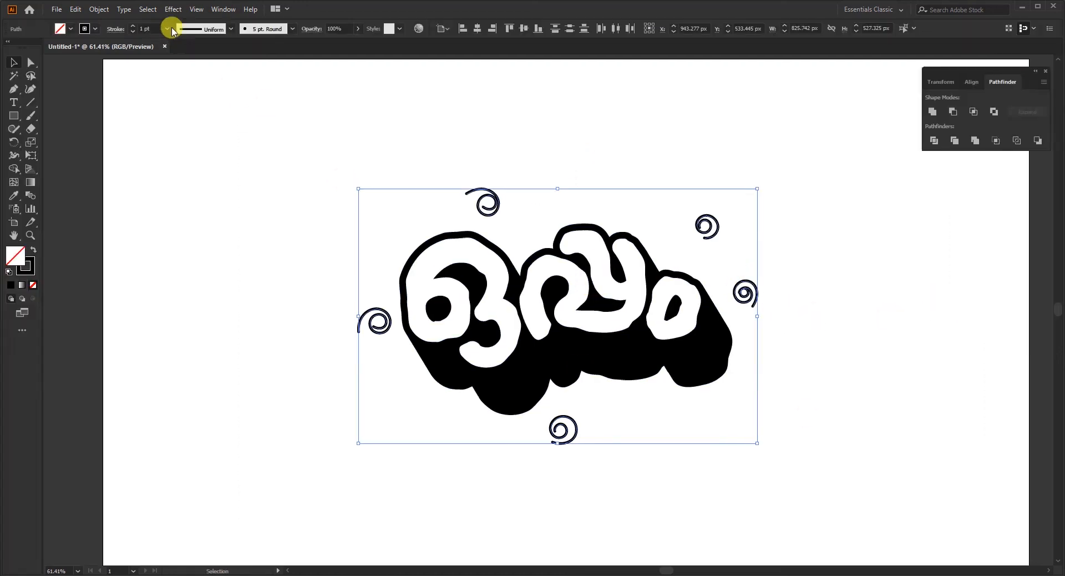
pyautogui.write('1.')
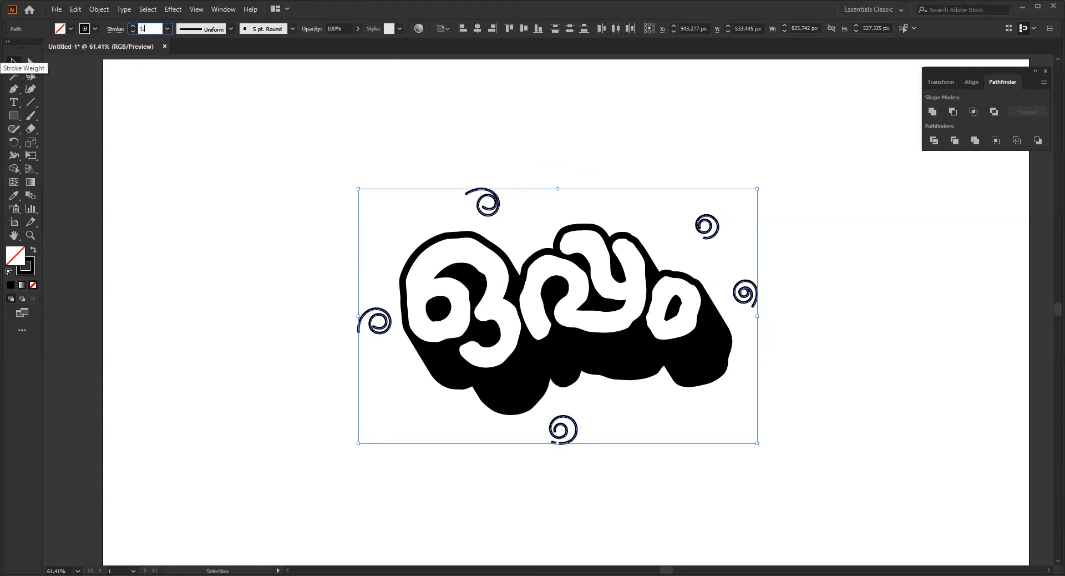
pyautogui.write('5')
pyautogui.press('Return')
pyautogui.press('Tab')
pyautogui.click(818, 430)
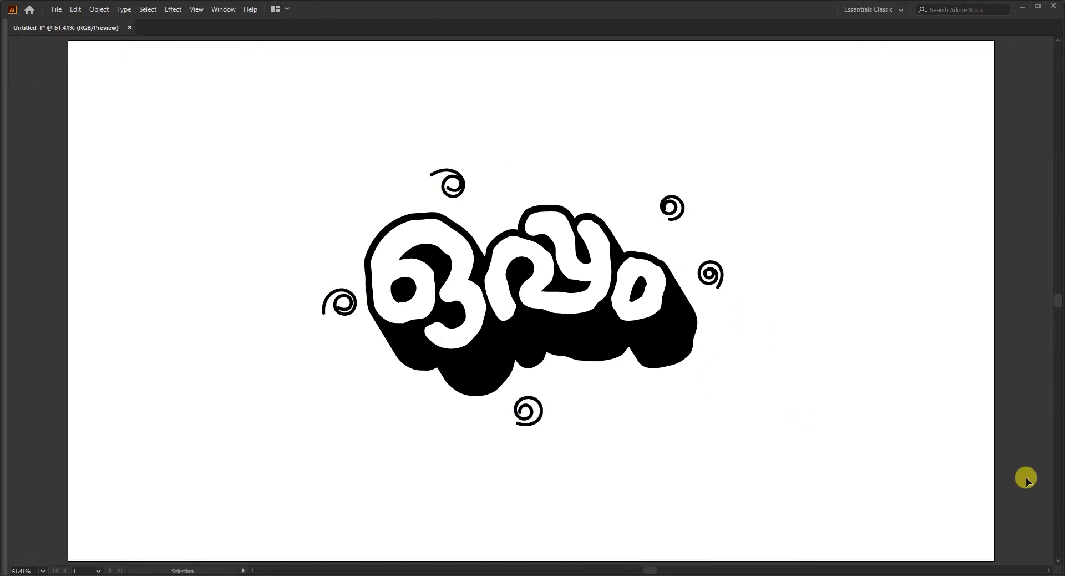